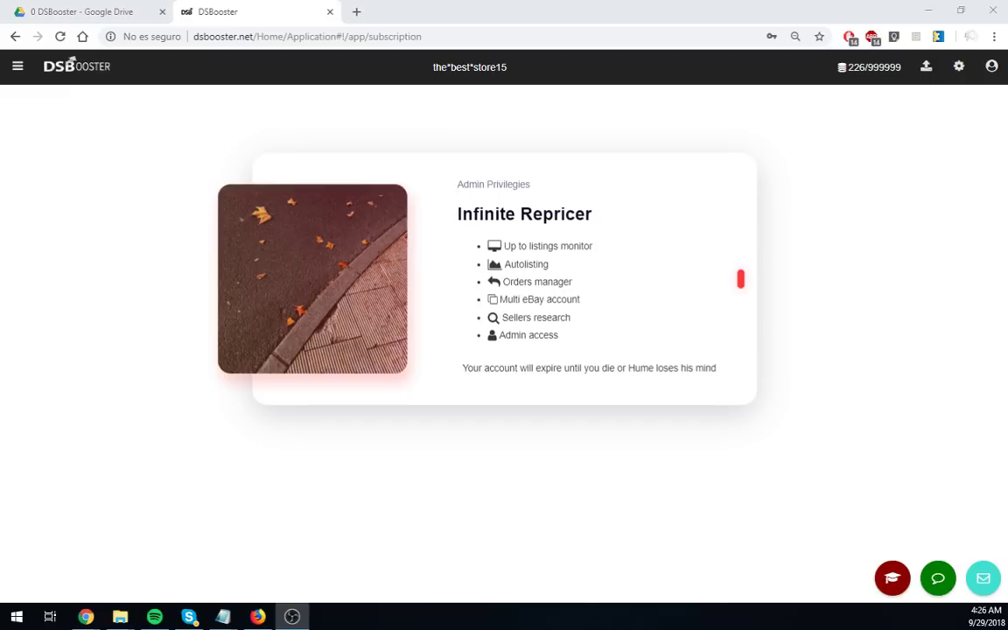
# Open the Search module and acknowledge the notice about the missing eBay set of keys.
pyautogui.click(16, 67)
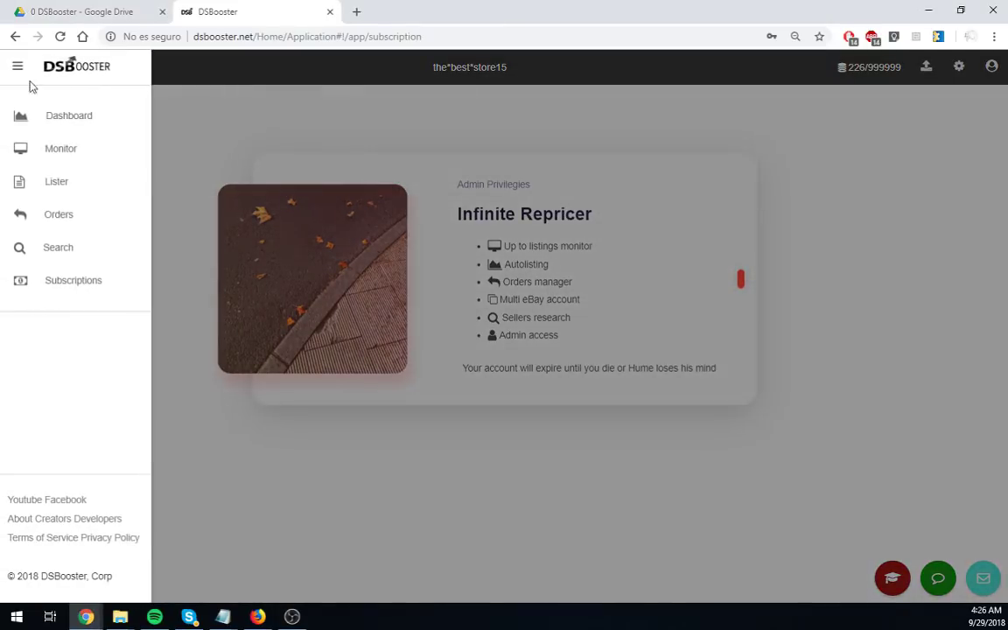
pyautogui.click(65, 249)
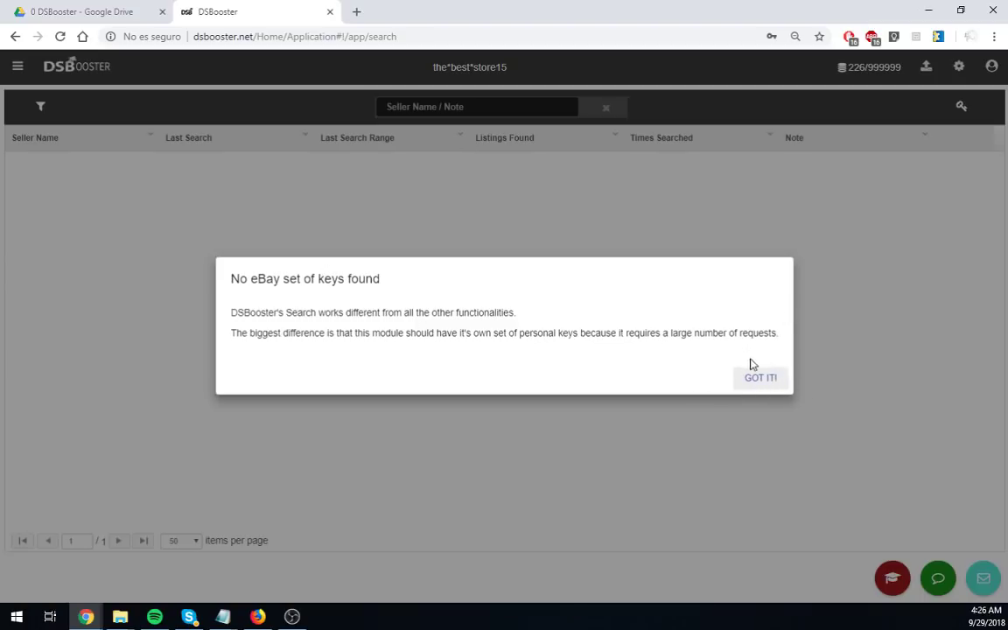
pyautogui.click(767, 381)
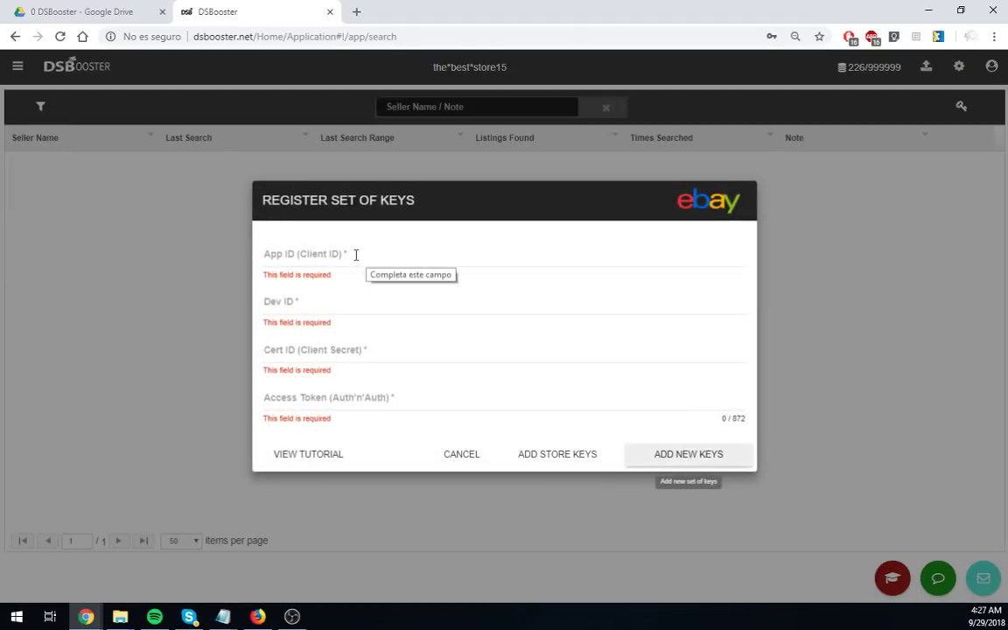
# Go through the App ID, Dev ID, Cert ID and Access Token fields of the key registration form.
pyautogui.click(355, 254)
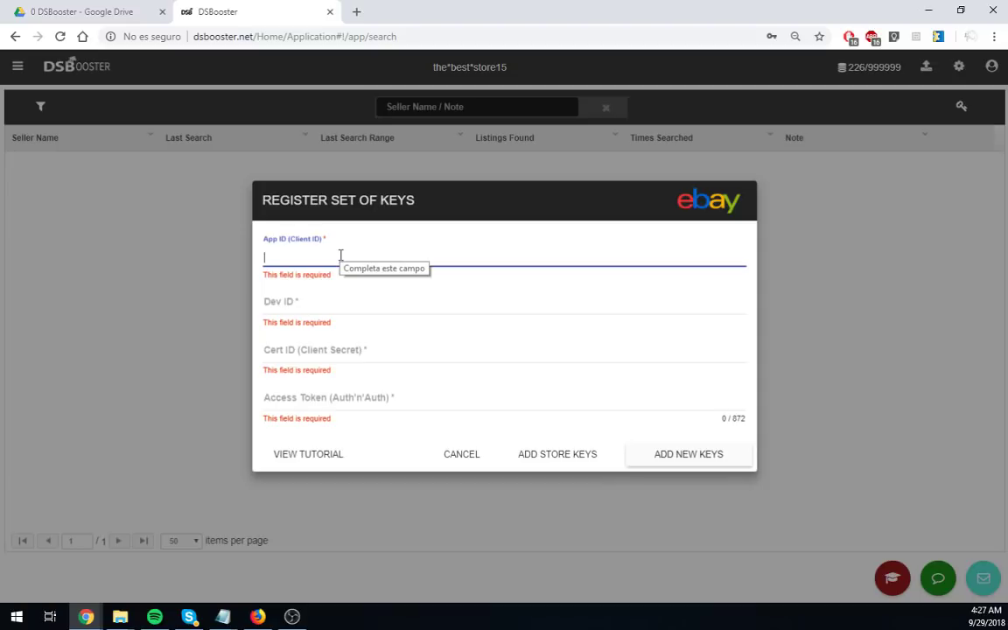
pyautogui.click(375, 299)
pyautogui.click(354, 345)
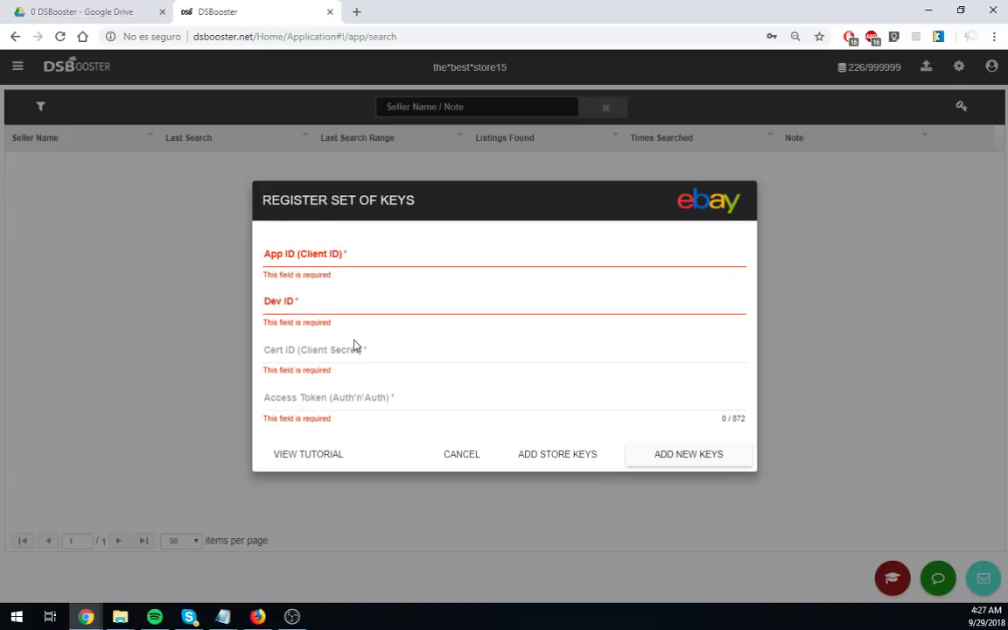
pyautogui.click(359, 391)
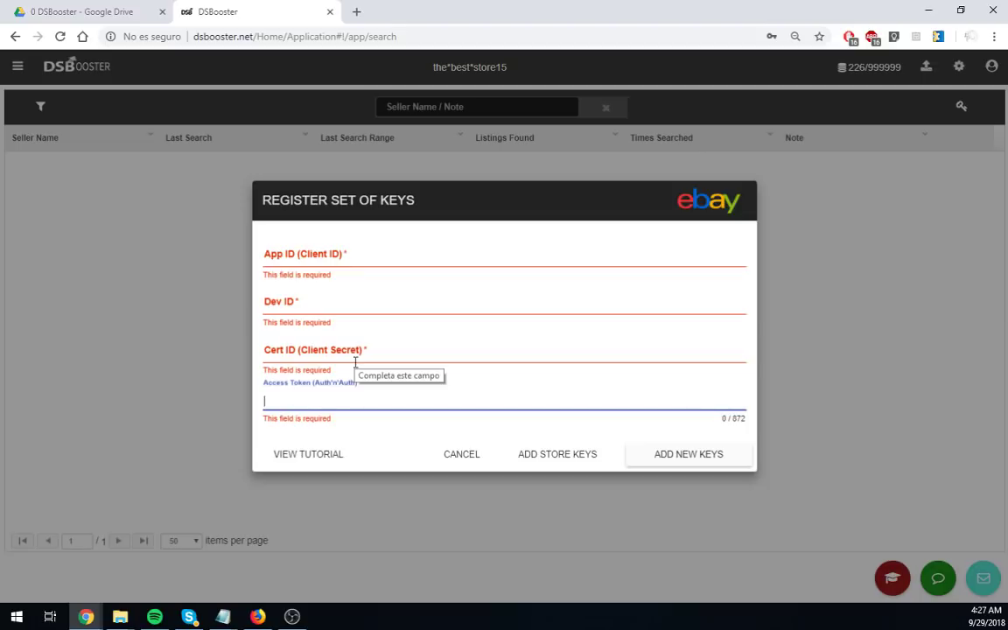
pyautogui.click(324, 262)
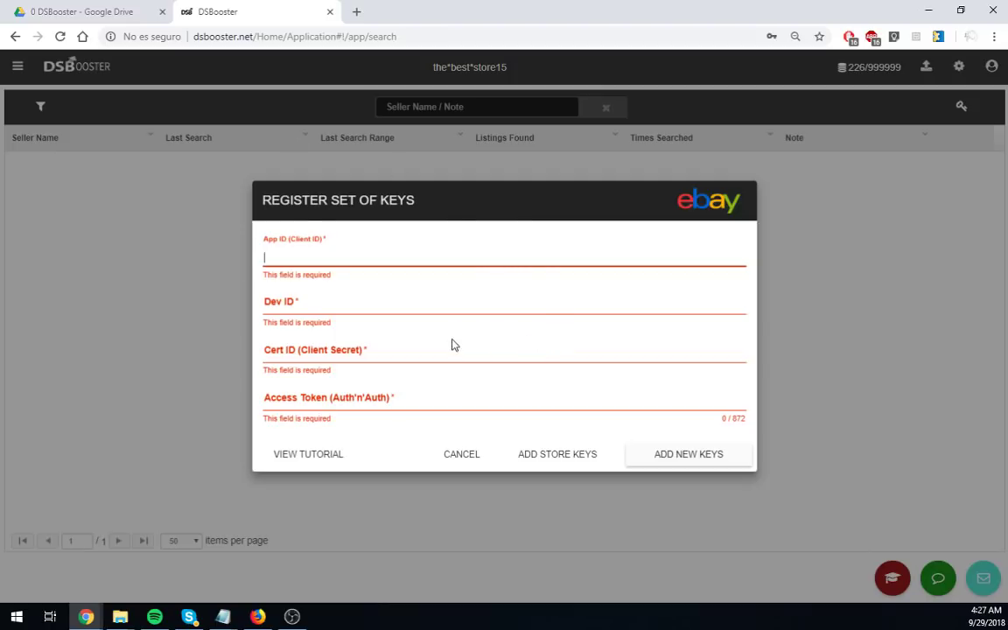
# View the keyset tutorial videos in English and Spanish, and close the tutorial.
pyautogui.click(306, 455)
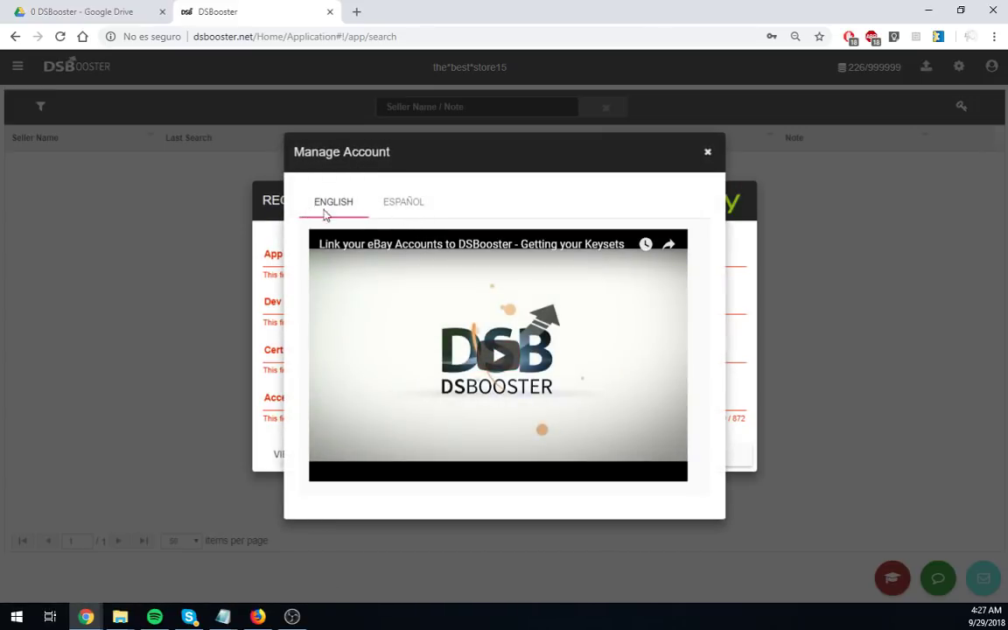
pyautogui.click(404, 210)
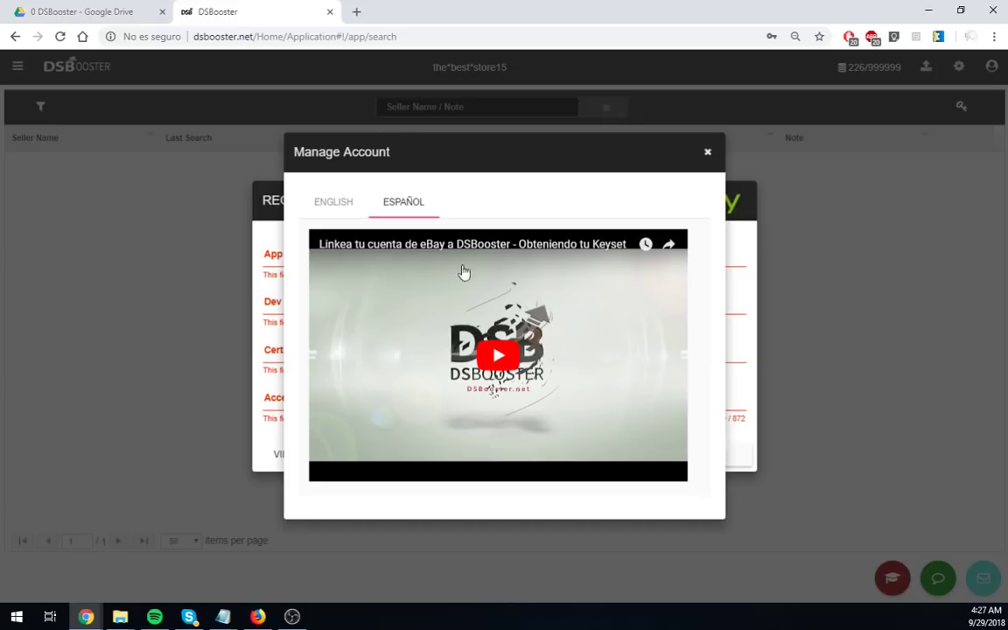
pyautogui.click(708, 155)
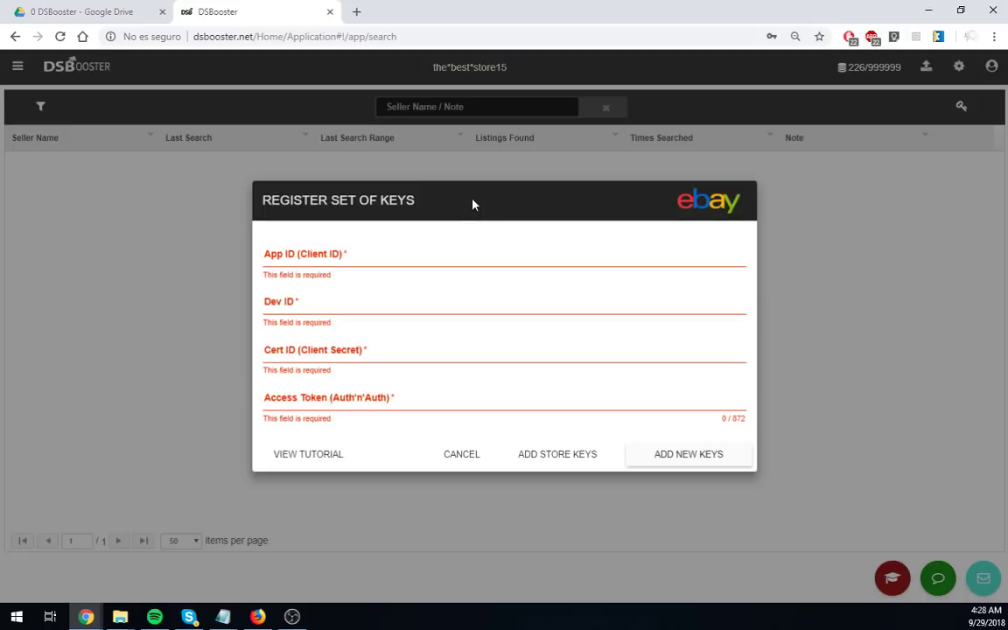
pyautogui.click(418, 259)
pyautogui.click(350, 302)
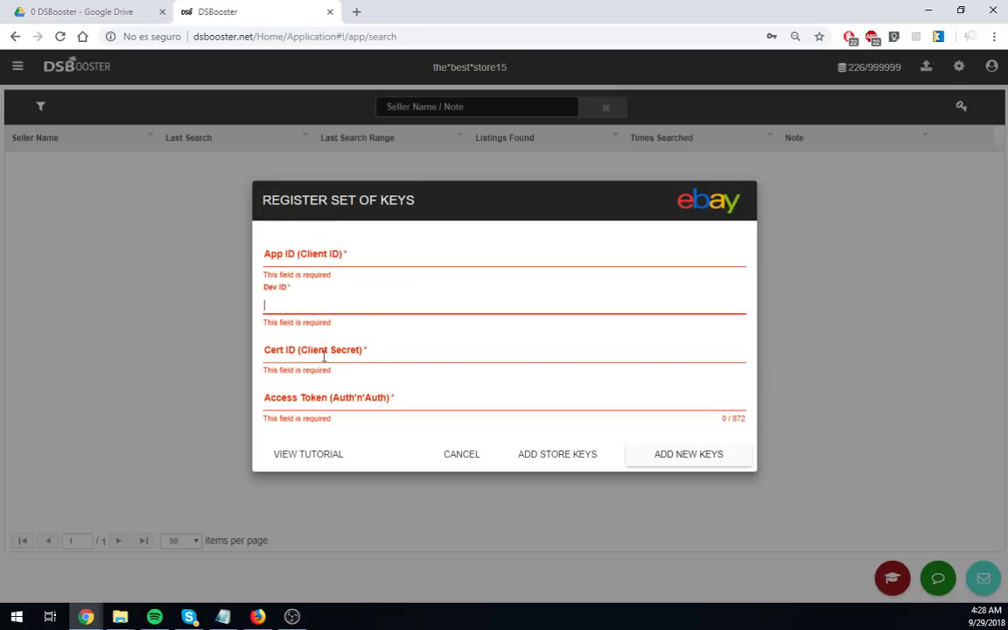
pyautogui.click(353, 352)
pyautogui.click(313, 400)
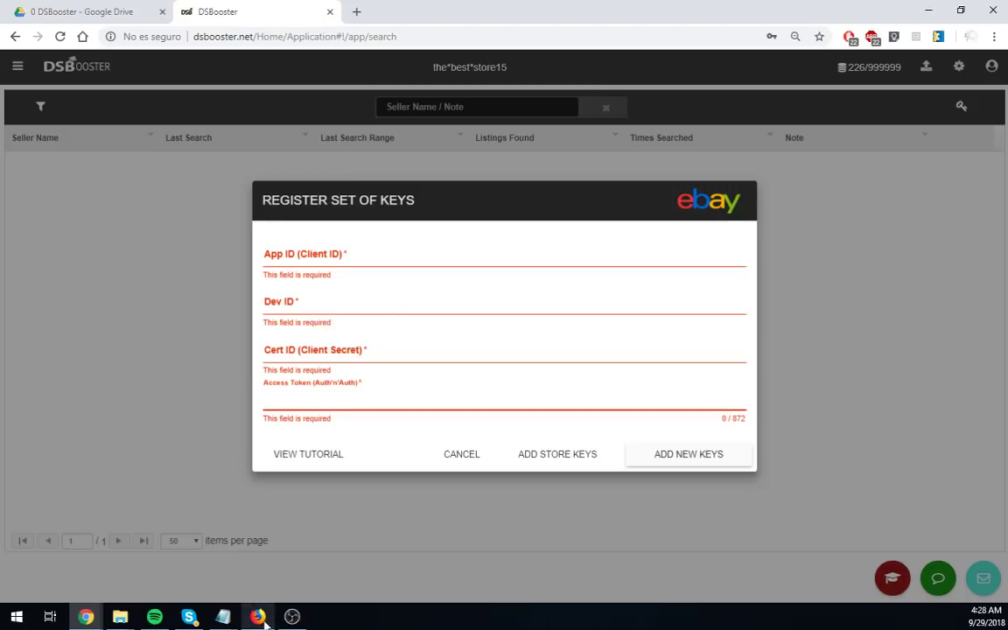
pyautogui.moveTo(265, 621)
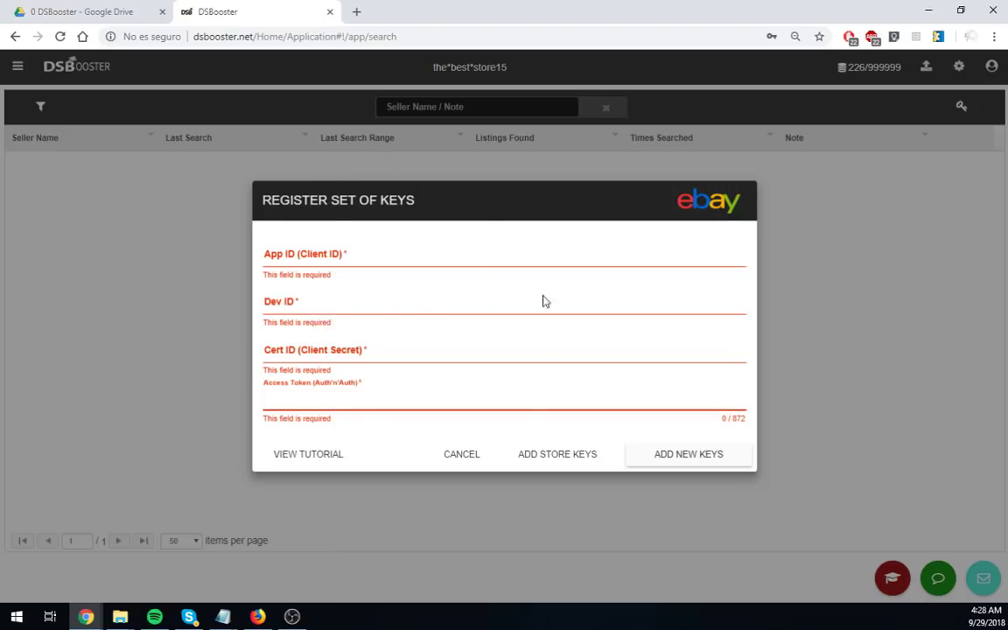
# Reopen the keyset tutorial on its Spanish version and close it.
pyautogui.click(288, 455)
pyautogui.click(395, 202)
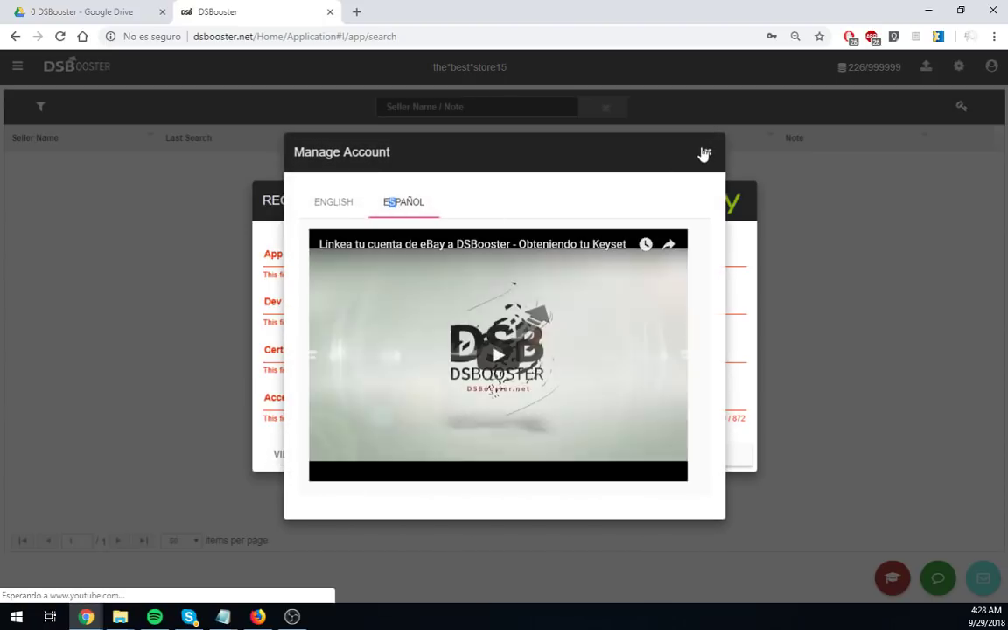
pyautogui.click(705, 154)
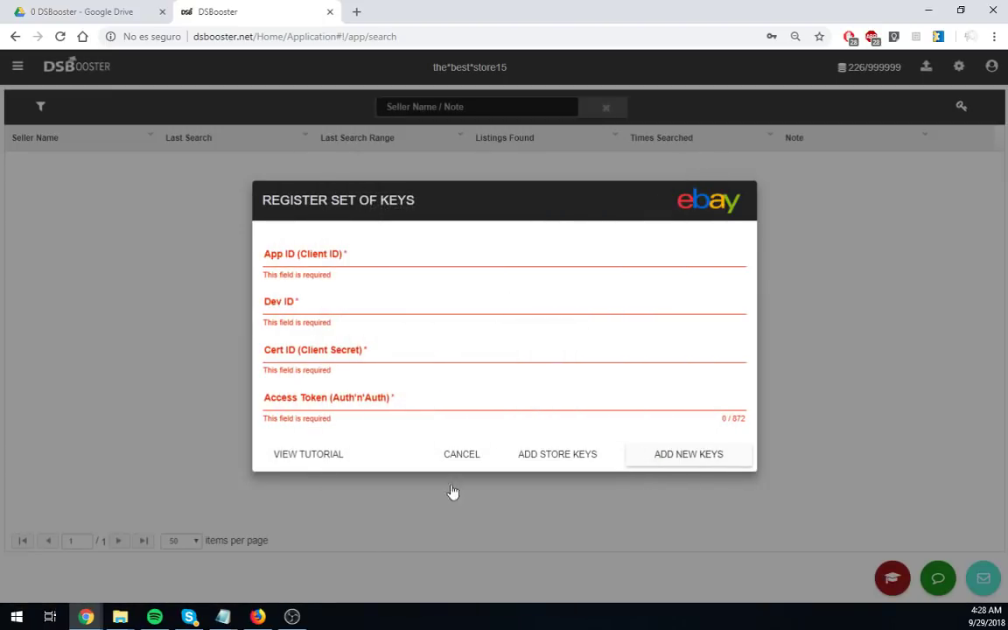
# Switch to the eBay User Tokens page in Firefox and start the Production sign-in for an Auth'n'Auth token.
pyautogui.moveTo(265, 620)
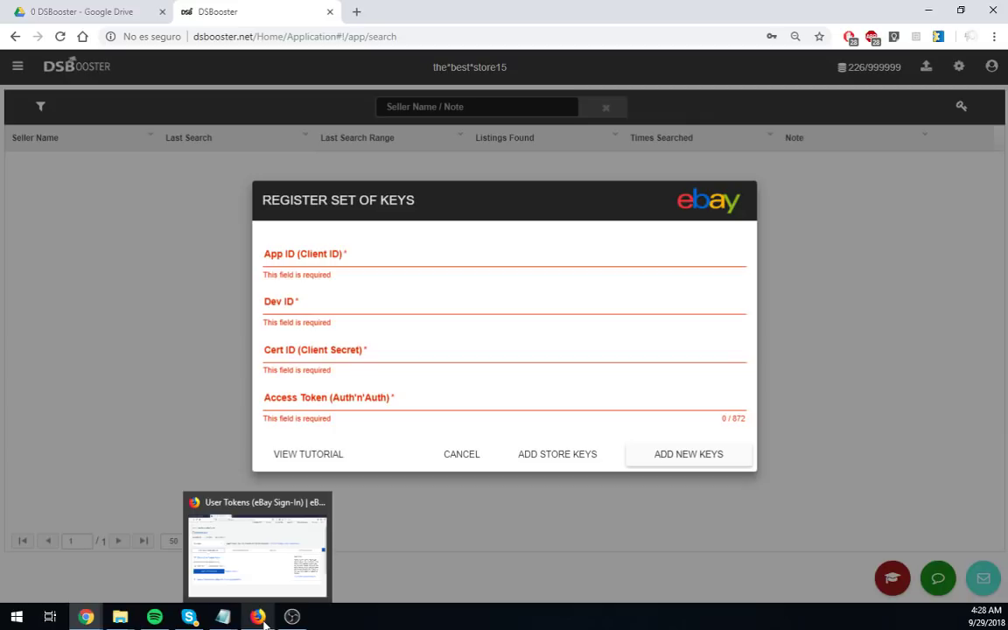
pyautogui.click(259, 617)
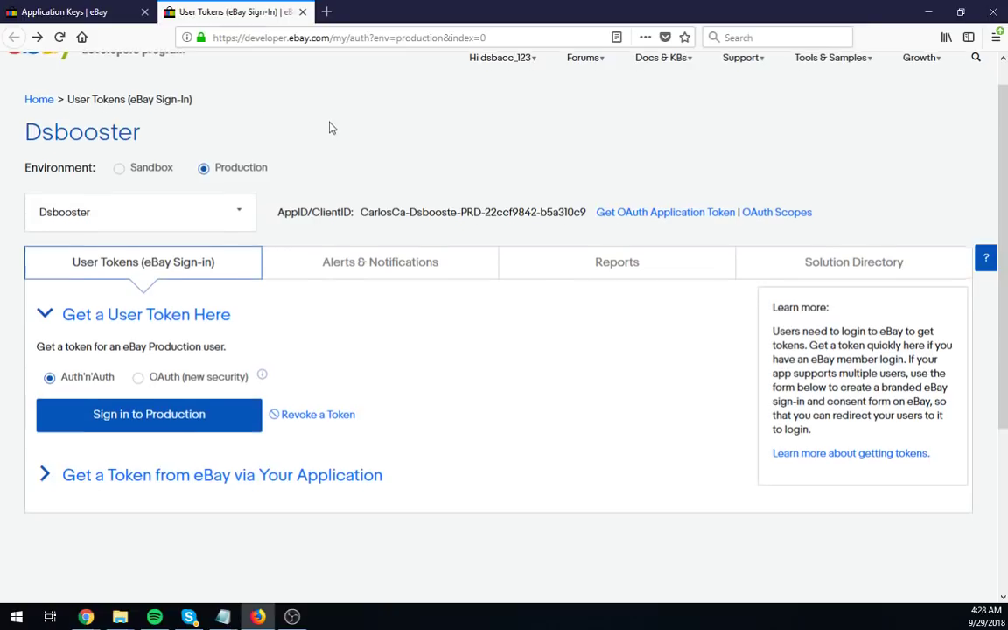
pyautogui.scroll(1, 329, 126)
pyautogui.click(153, 441)
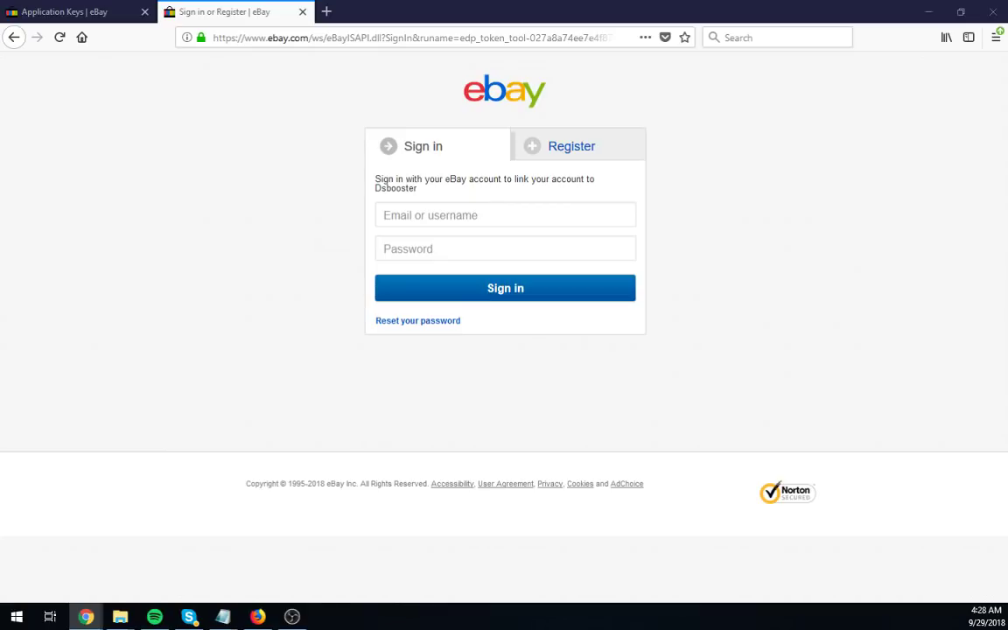
# Sign in to eBay with the account's e-mail and password, saving the login in the browser.
pyautogui.click(416, 213)
pyautogui.press('Down')
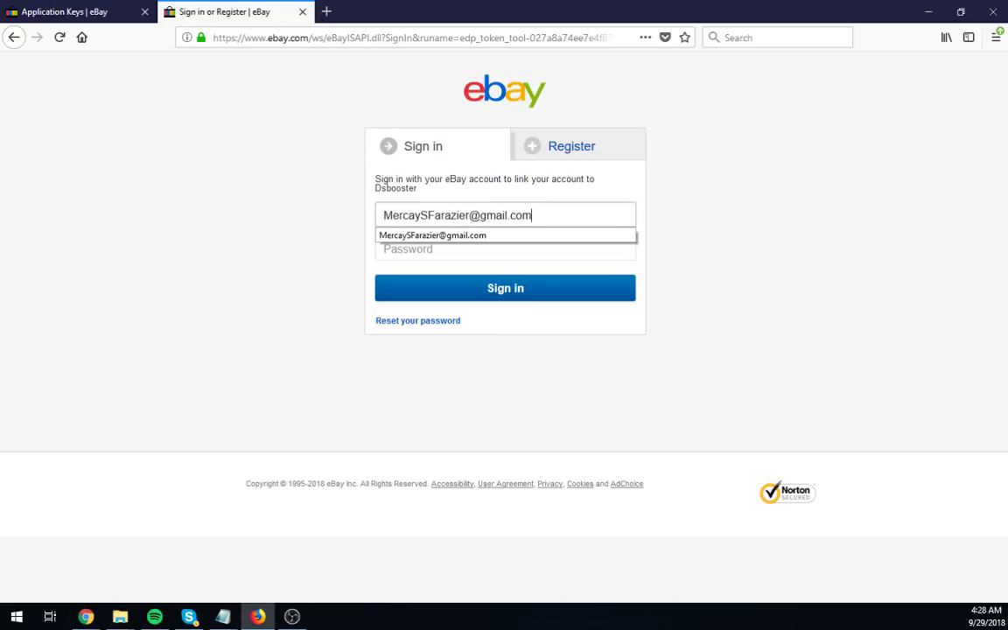
pyautogui.hotkey('alt', 'Tab')
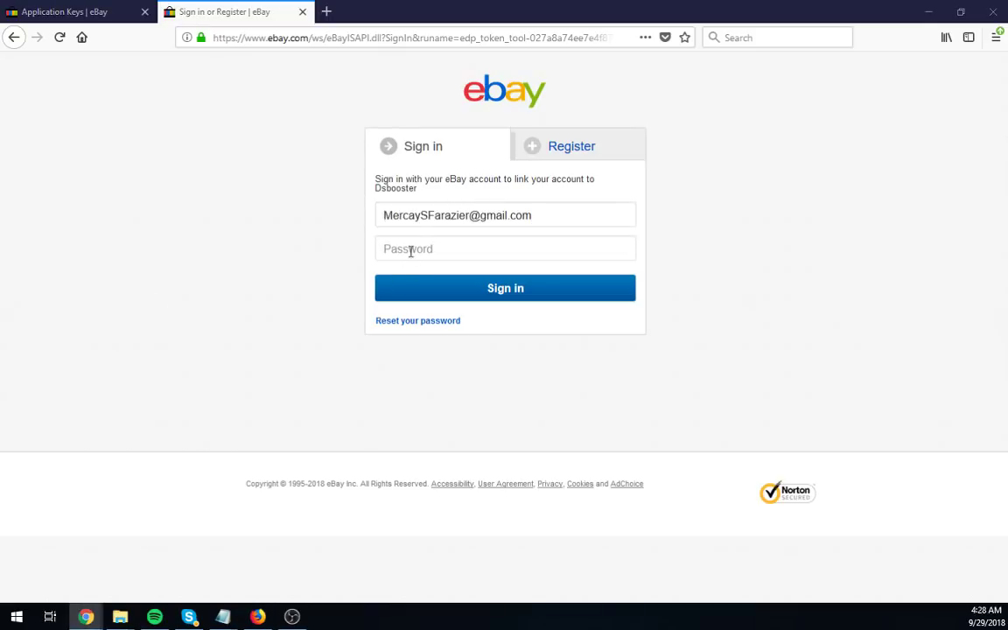
pyautogui.click(381, 248)
pyautogui.hotkey('ctrl', 'v')
pyautogui.click(473, 296)
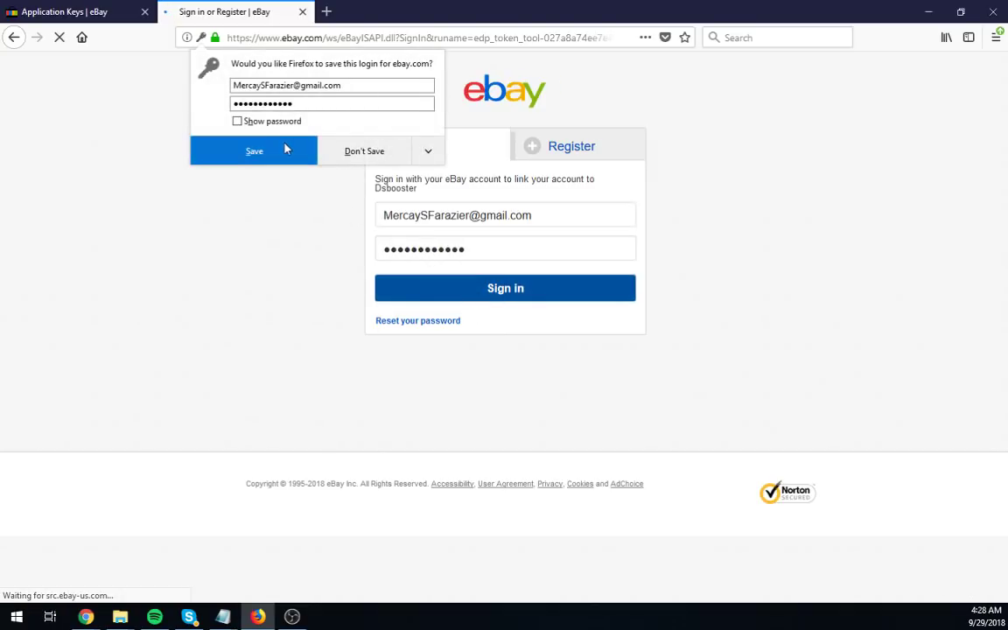
pyautogui.click(272, 154)
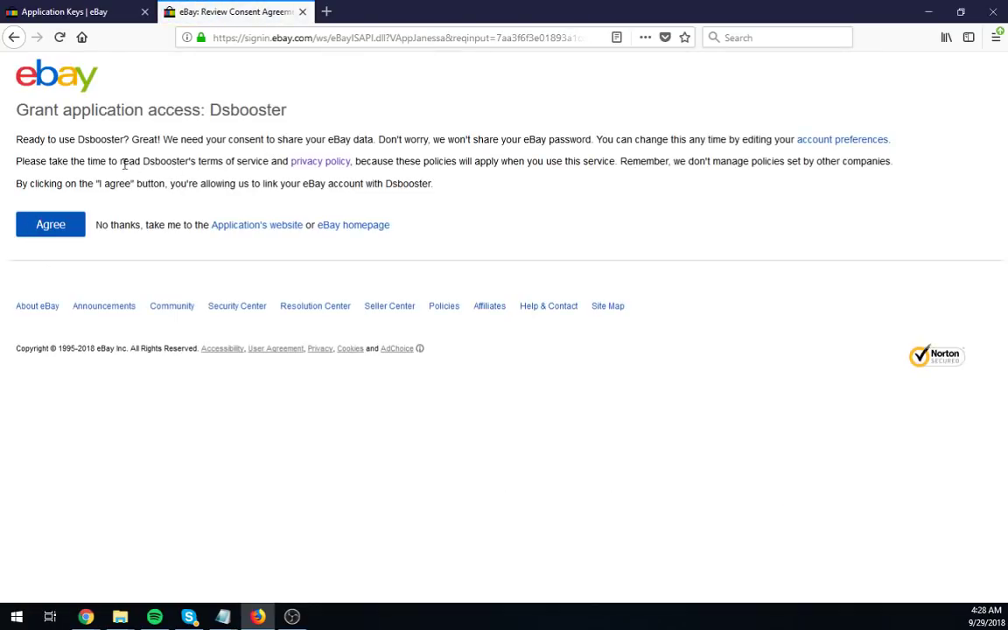
# Agree to grant the Dsbooster application access to the eBay account.
pyautogui.doubleClick(85, 139)
pyautogui.click(49, 225)
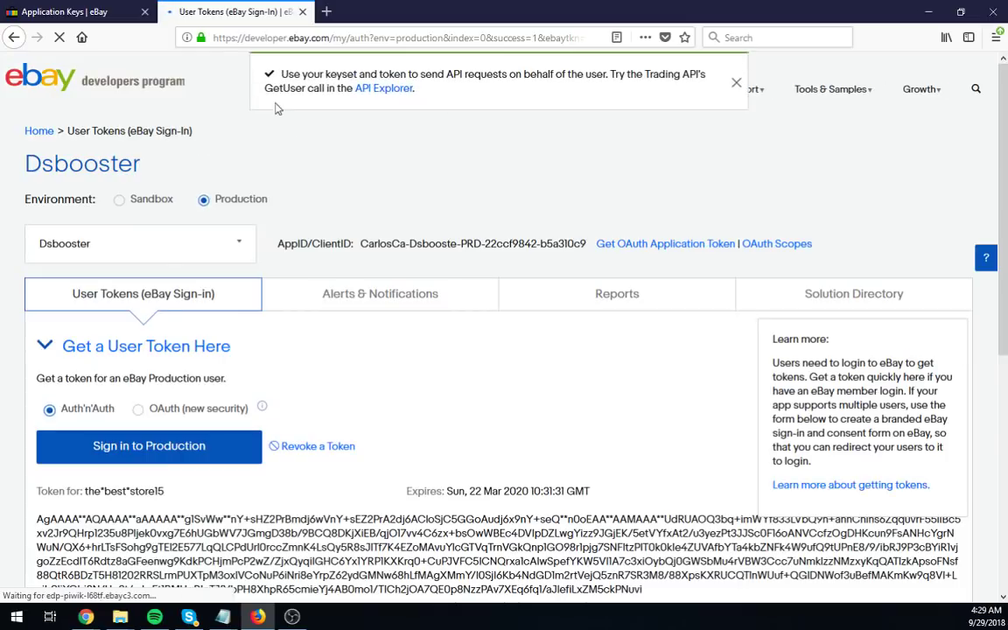
# Copy the generated user token into the Access Token (Auth'n'Auth) field of DSBooster's key registration form in Chrome.
pyautogui.scroll(-3, 201, 350)
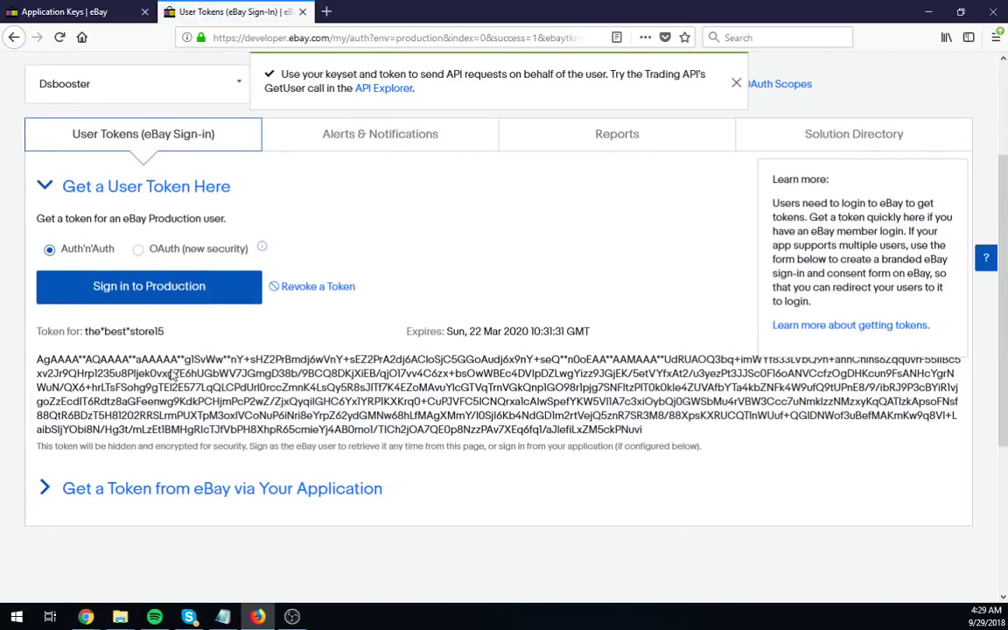
pyautogui.tripleClick(178, 373)
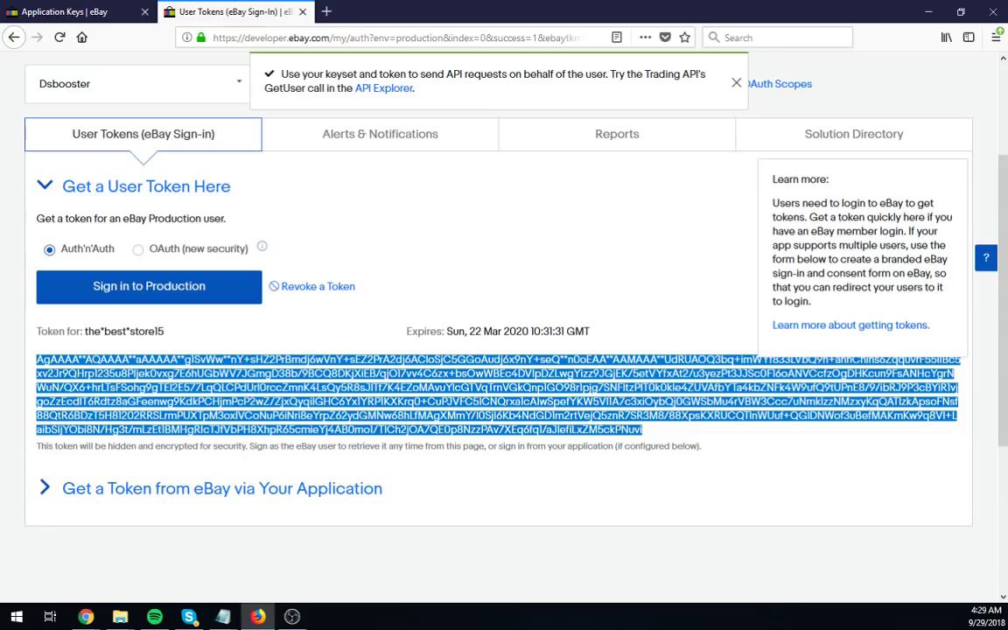
pyautogui.click(86, 617)
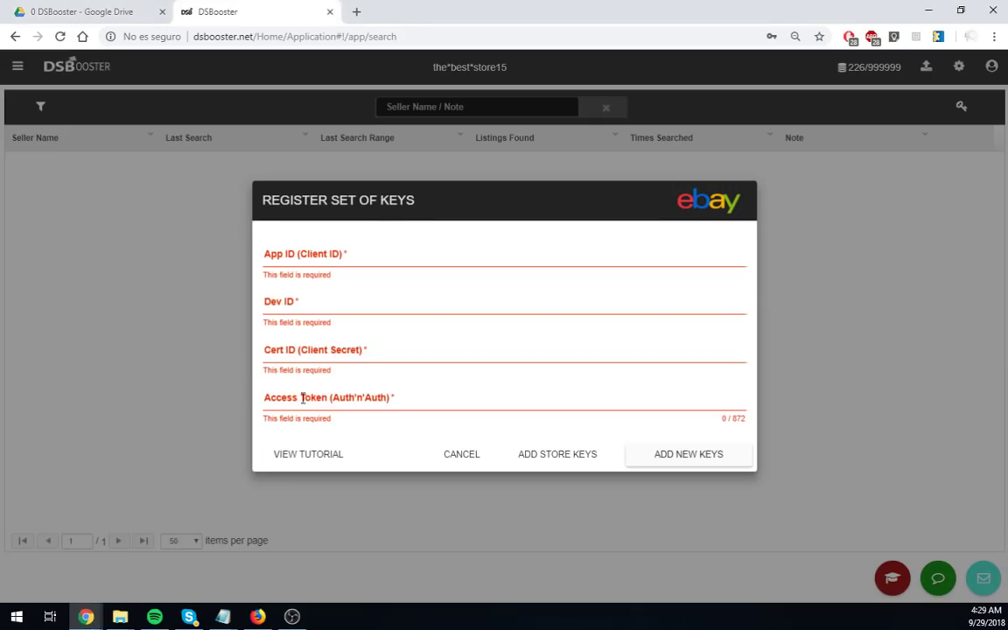
pyautogui.click(303, 398)
pyautogui.hotkey('ctrl', 'v')
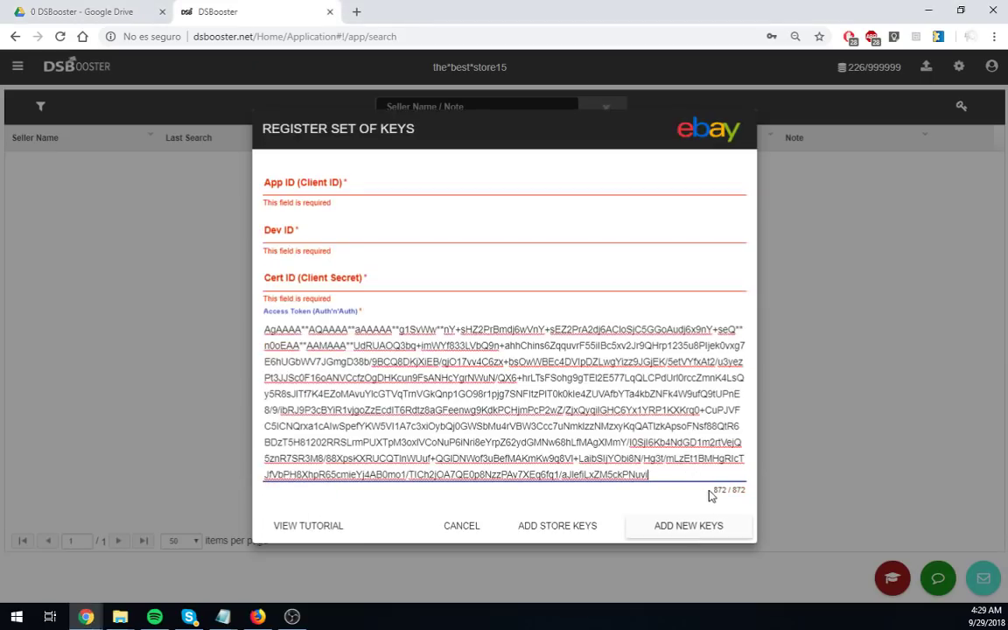
pyautogui.moveTo(711, 489); pyautogui.dragTo(742, 492)
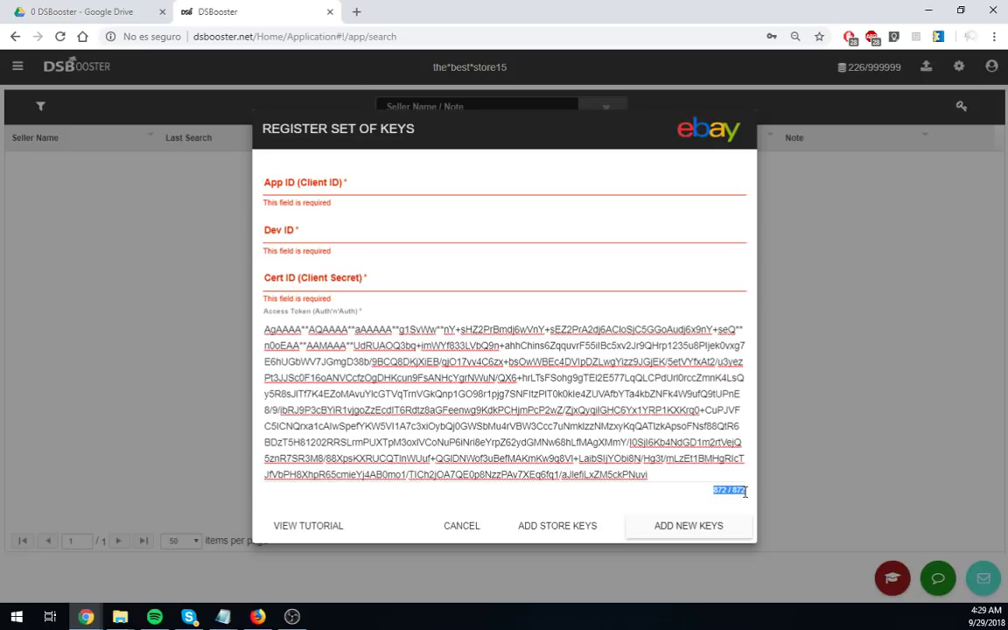
pyautogui.click(745, 492)
# Copy the production Cert ID from eBay's Application Keys page in Firefox into DSBooster's Cert ID (Client Secret) field in Chrome.
pyautogui.click(262, 620)
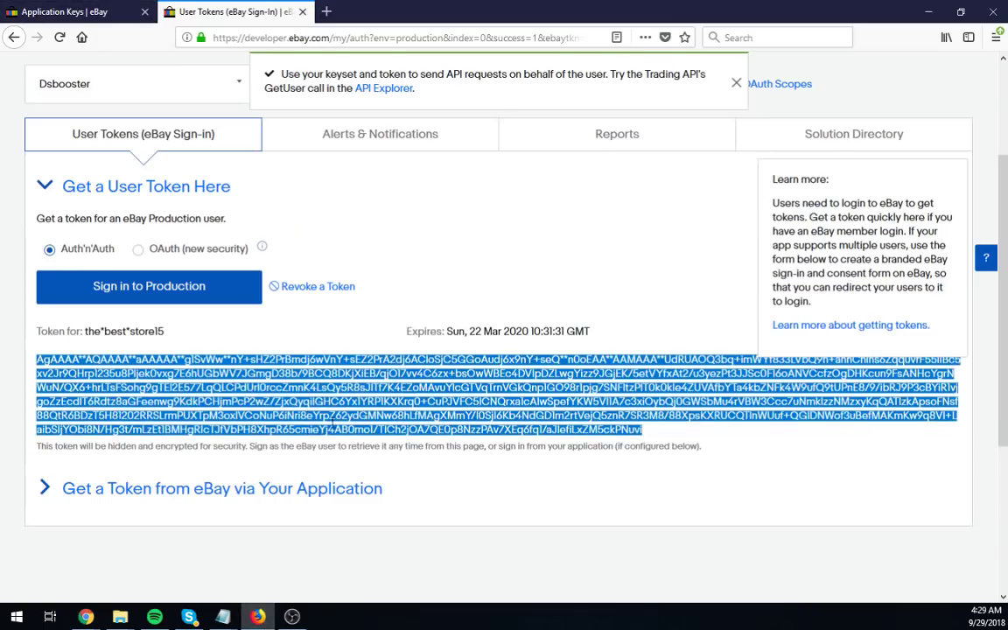
pyautogui.click(88, 11)
pyautogui.scroll(-1, 662, 447)
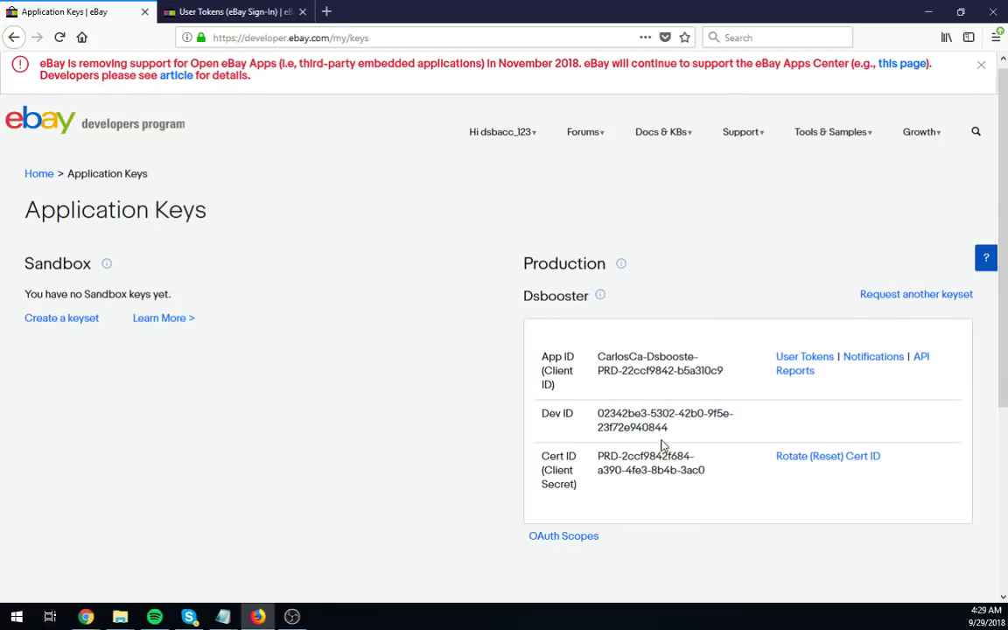
pyautogui.scroll(-2, 662, 446)
pyautogui.tripleClick(651, 390)
pyautogui.hotkey('ctrl', 'c')
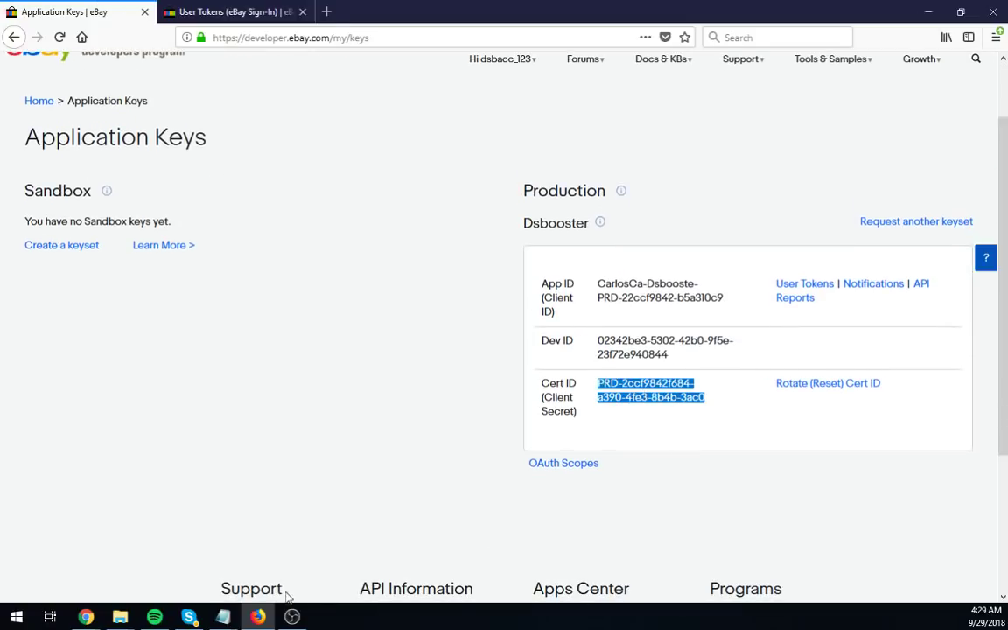
pyautogui.moveTo(86, 616)
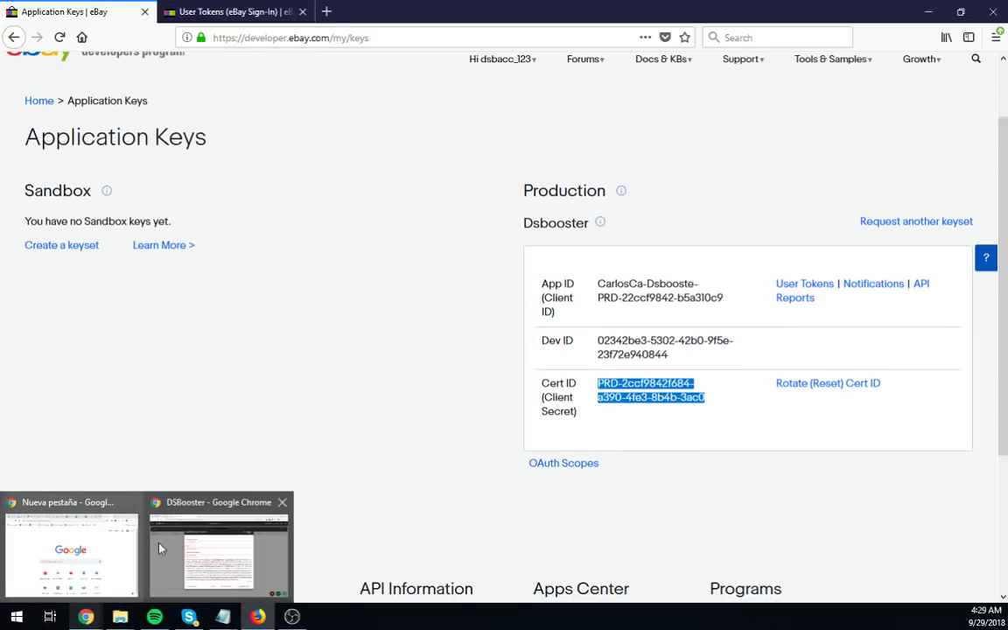
pyautogui.click(159, 548)
pyautogui.click(265, 283)
pyautogui.hotkey('ctrl', 'v')
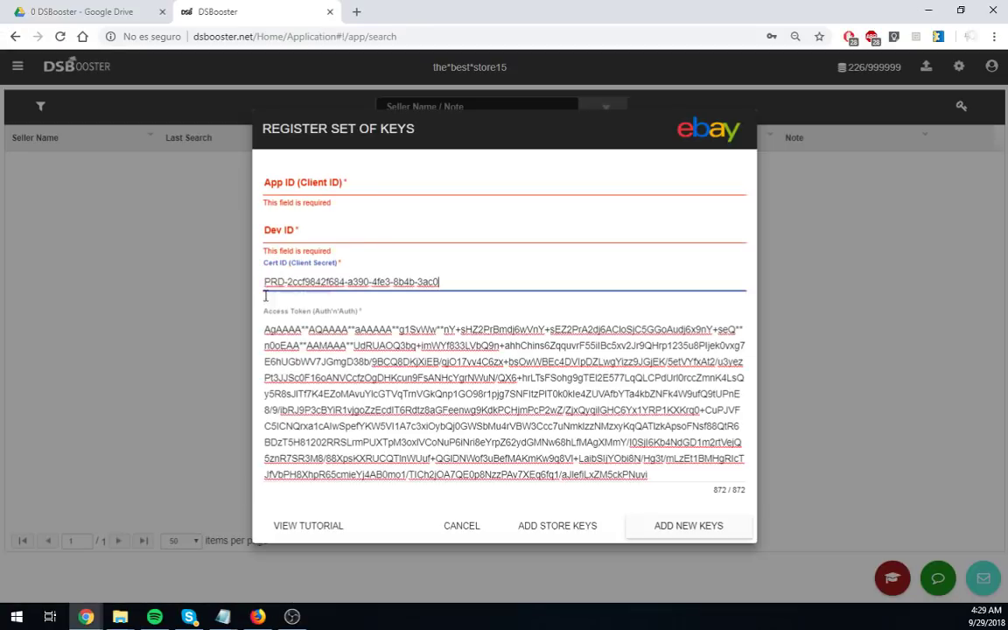
# Copy the production Dev ID from eBay's Application Keys page in Firefox into the Dev ID field of DSBooster's key registration form in Chrome.
pyautogui.click(86, 616)
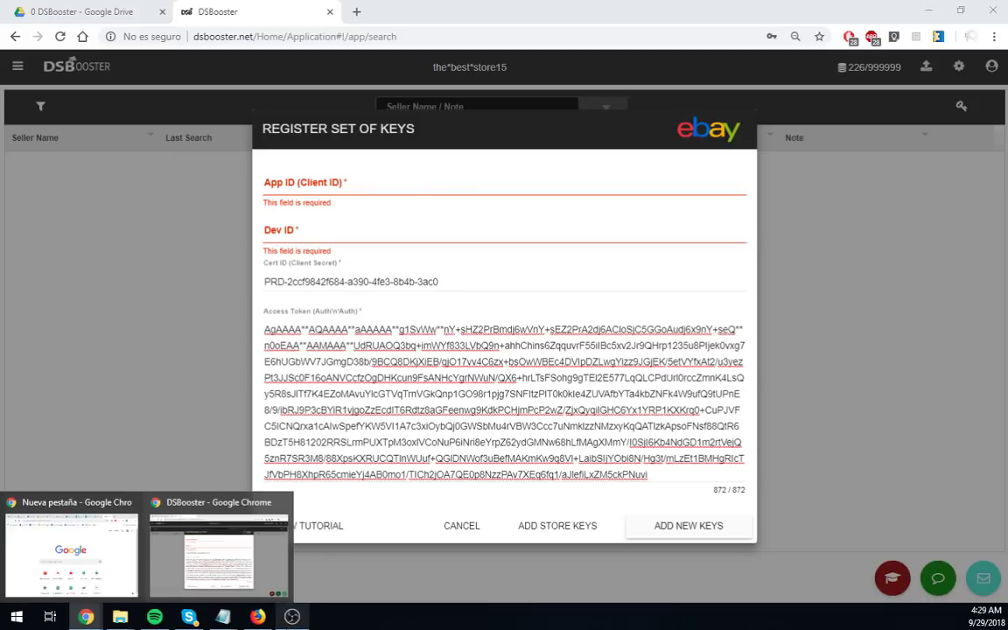
pyautogui.hotkey('alt', 'Tab')
pyautogui.click(650, 340)
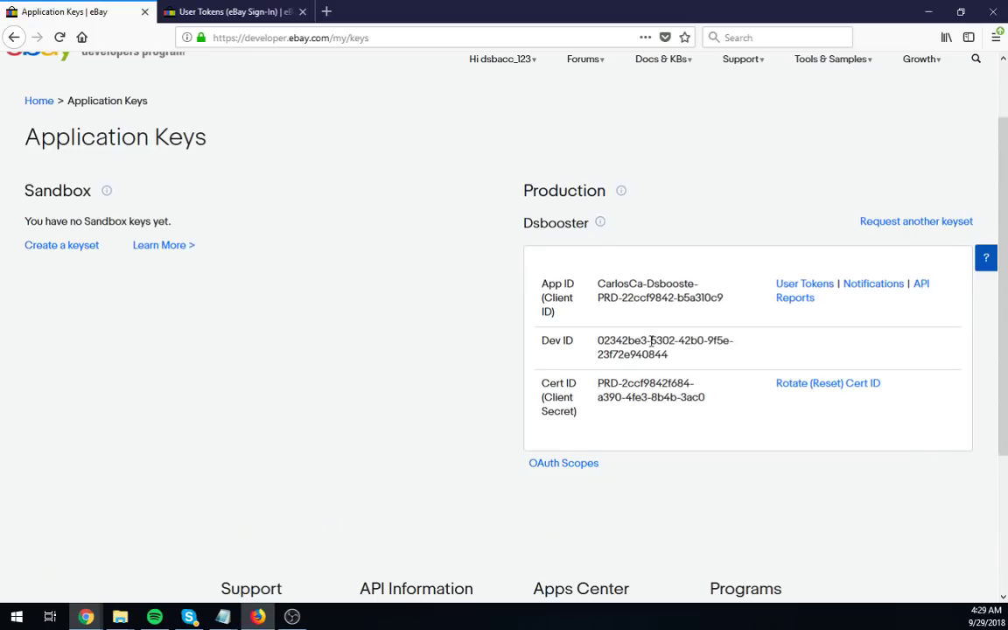
pyautogui.tripleClick(650, 340)
pyautogui.hotkey('ctrl', 'c')
pyautogui.click(86, 616)
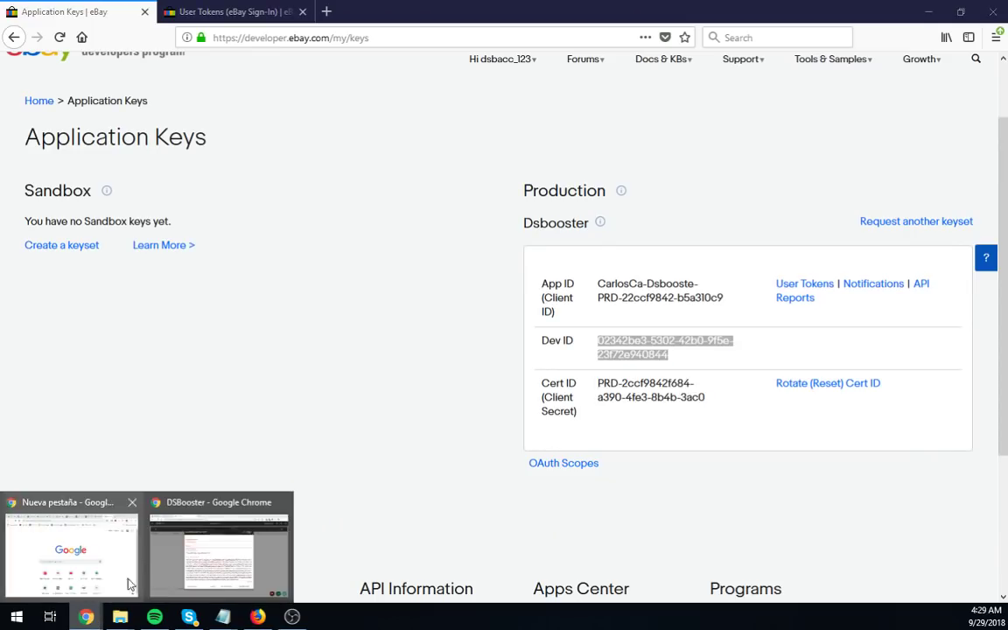
pyautogui.click(218, 546)
pyautogui.click(384, 231)
pyautogui.hotkey('ctrl', 'v')
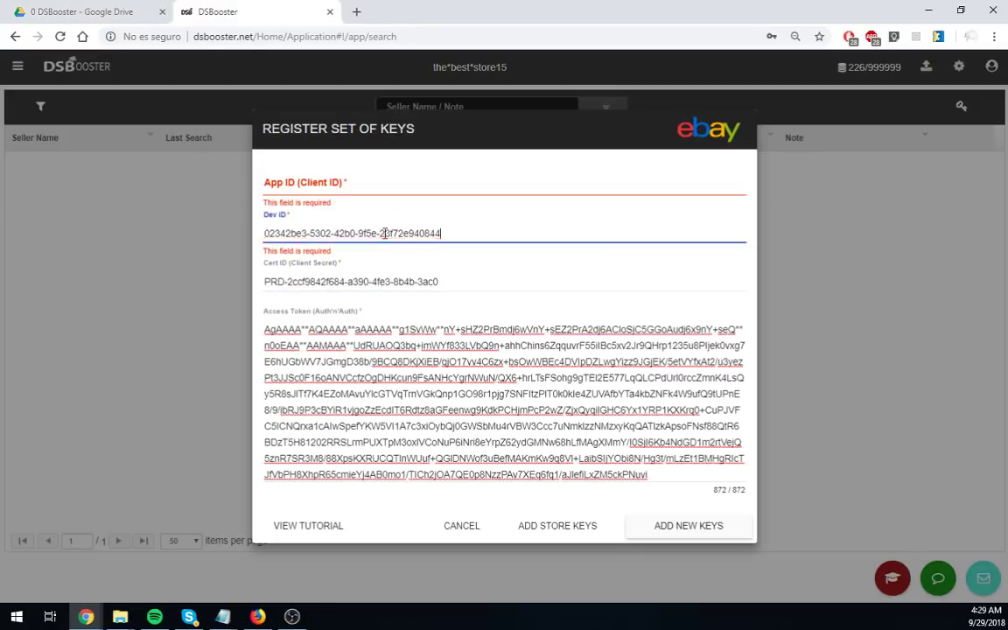
# Copy the production App ID from Firefox into DSBooster's App ID (Client ID) field in Chrome and add the new set of keys.
pyautogui.moveTo(120, 619)
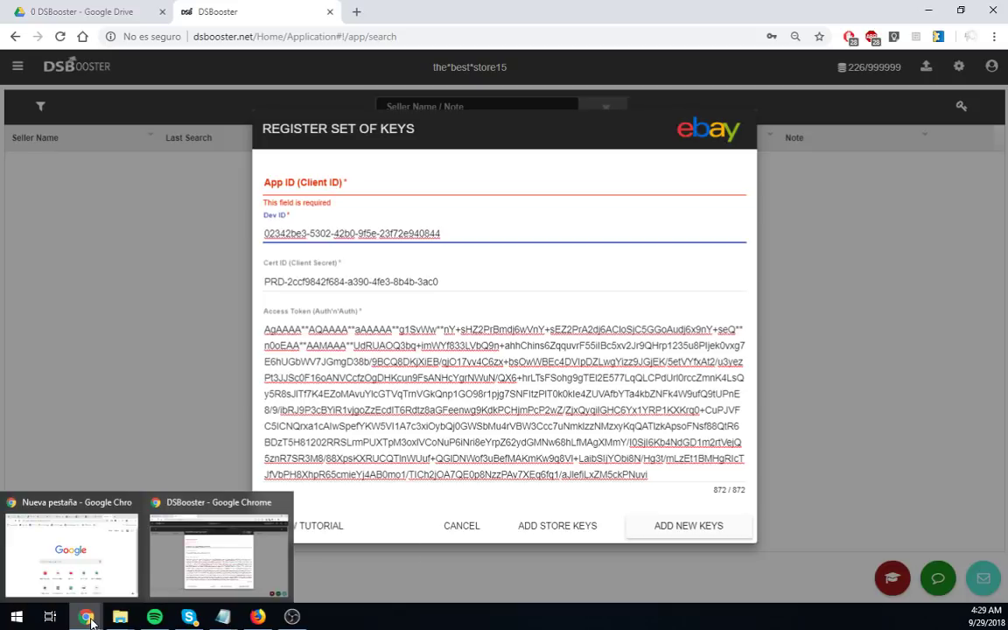
pyautogui.click(257, 617)
pyautogui.tripleClick(661, 298)
pyautogui.hotkey('ctrl', 'c')
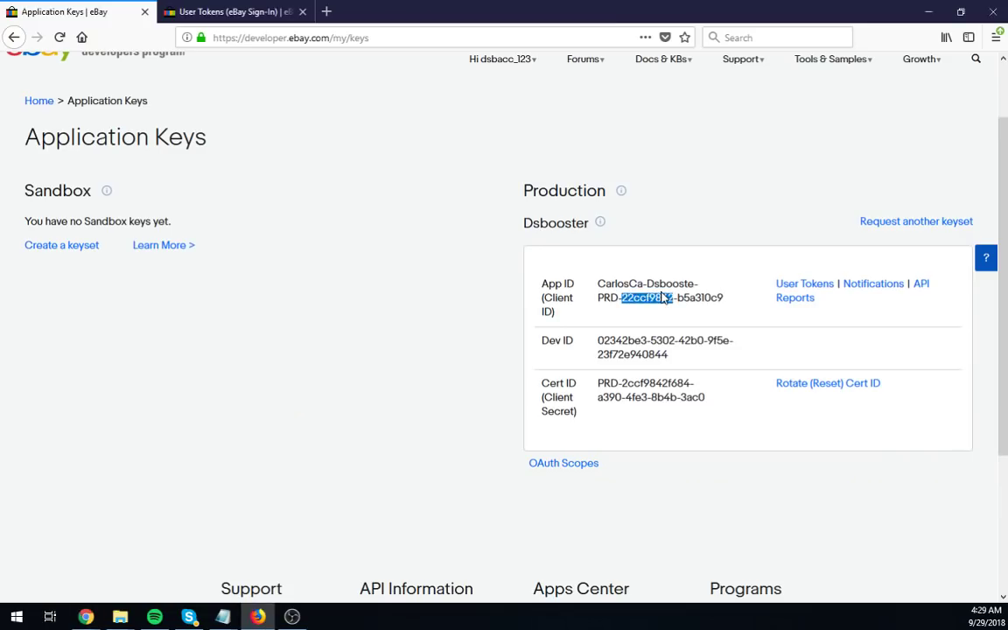
pyautogui.moveTo(85, 617)
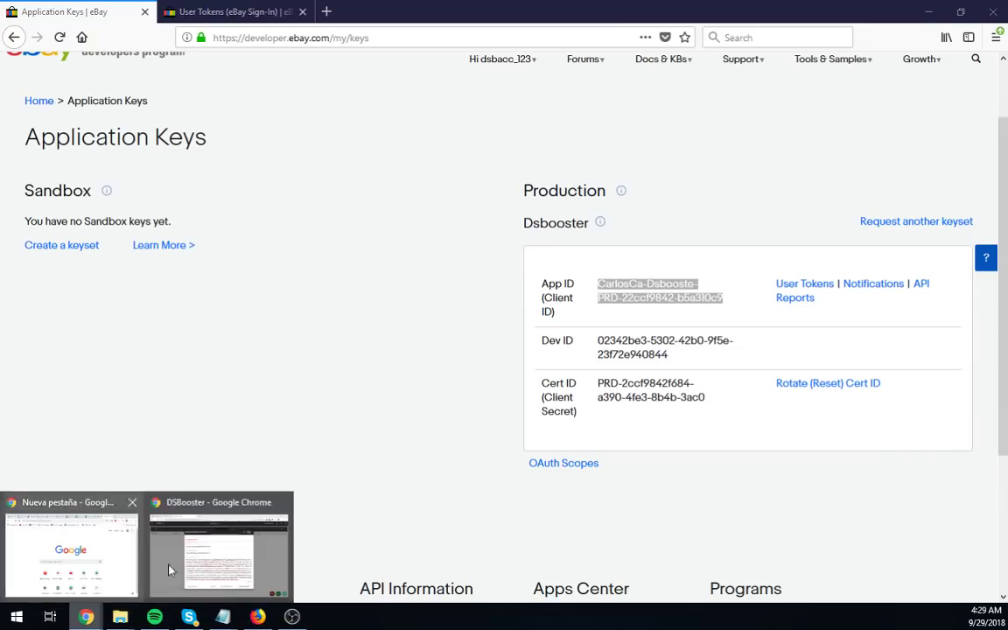
pyautogui.click(193, 529)
pyautogui.click(341, 186)
pyautogui.hotkey('ctrl', 'v')
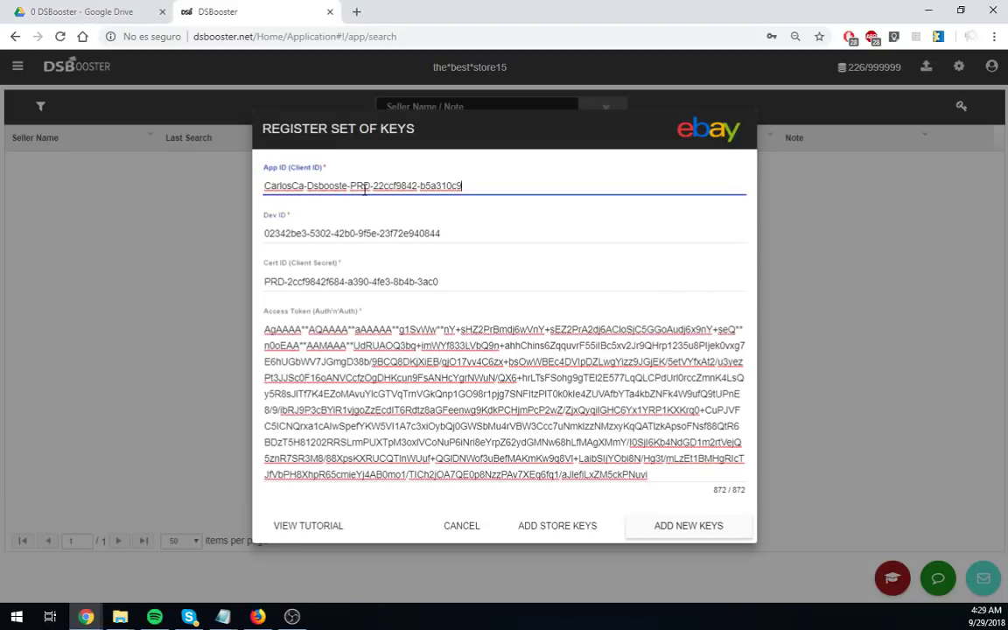
pyautogui.click(680, 527)
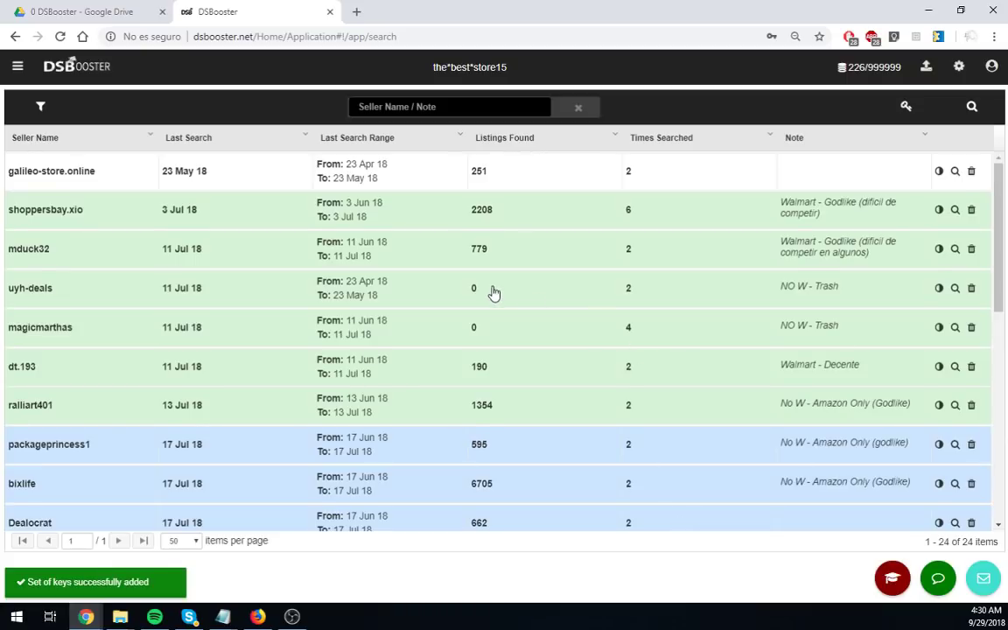
# Review the list of searched sellers and check the hourly and daily request usage of the registered key set.
pyautogui.scroll(-4, 492, 292)
pyautogui.scroll(-2, 493, 292)
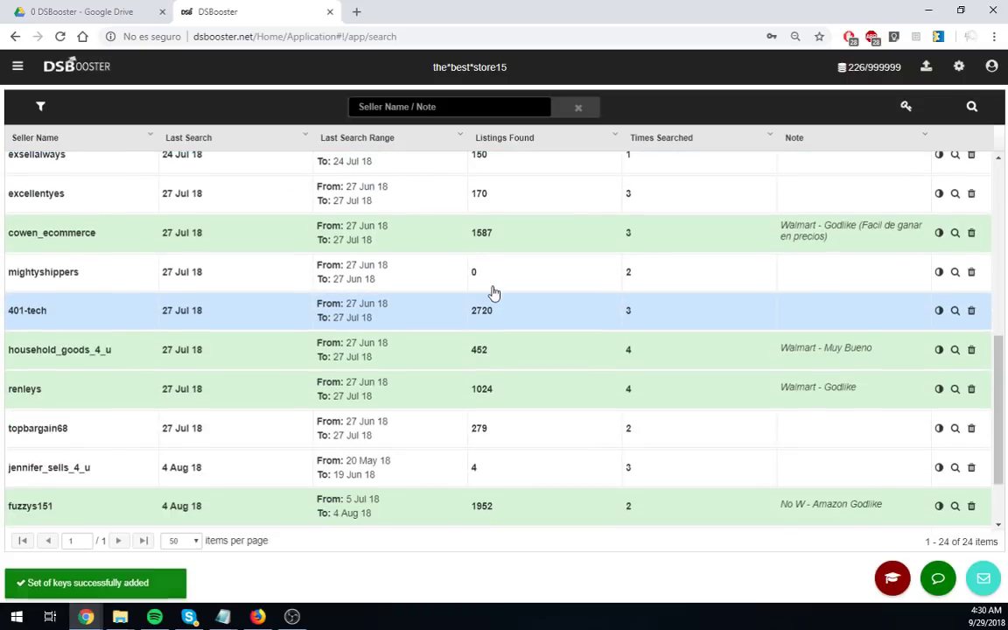
pyautogui.scroll(-2, 494, 292)
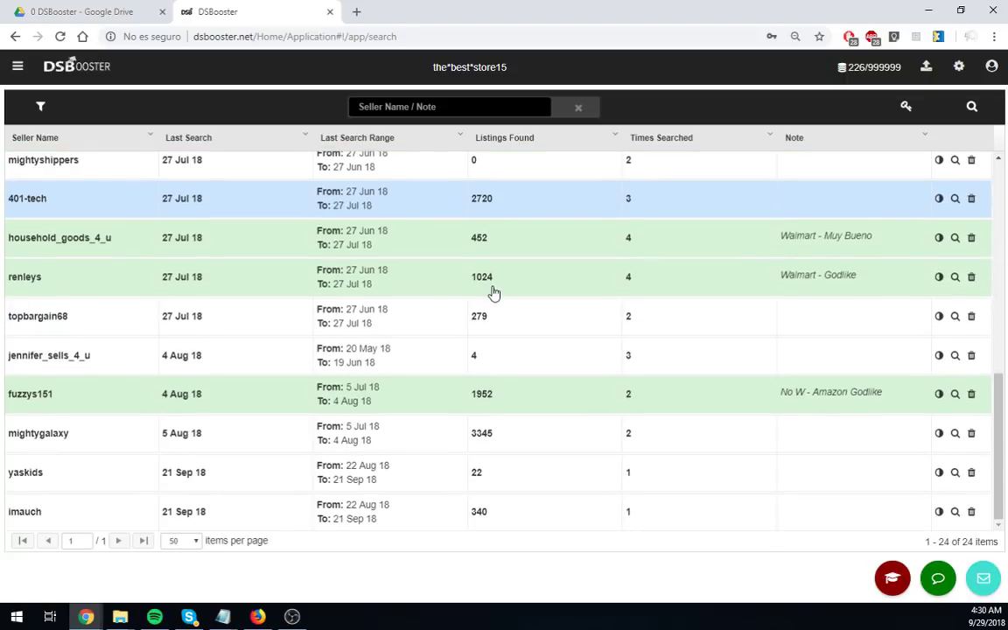
pyautogui.scroll(6, 494, 292)
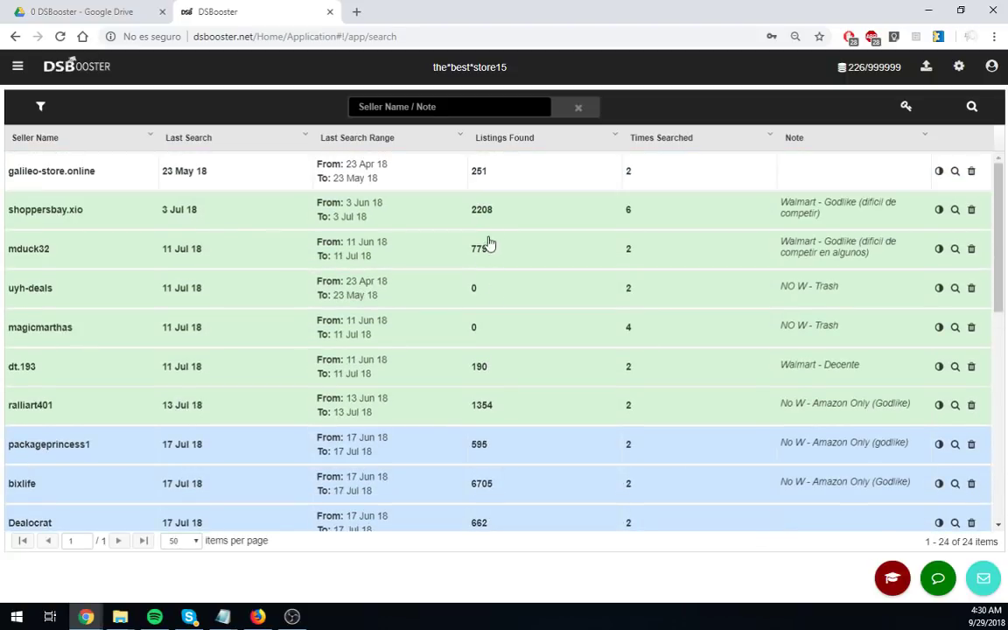
pyautogui.click(905, 109)
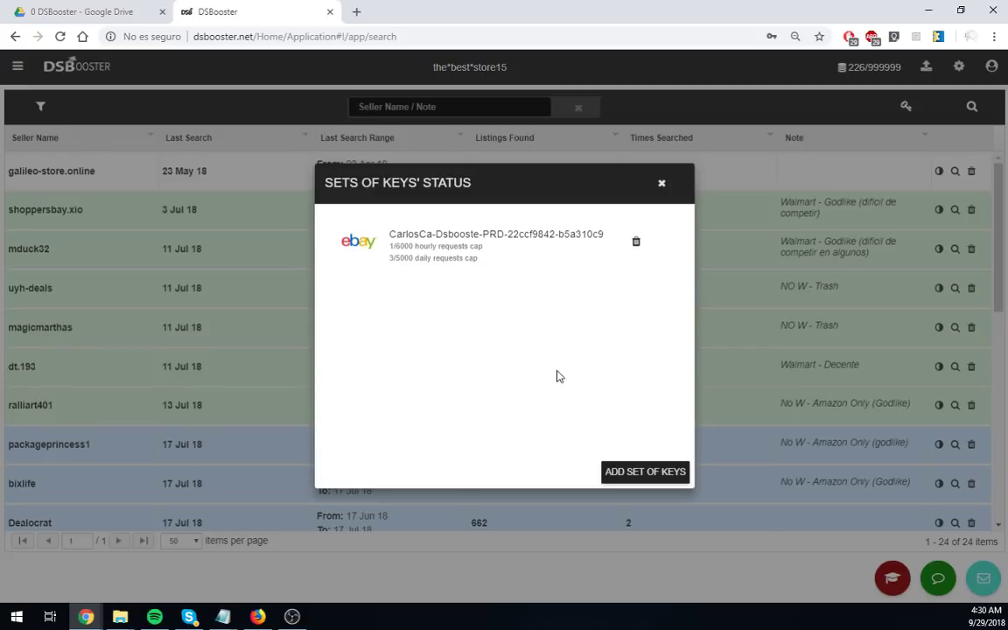
pyautogui.click(662, 185)
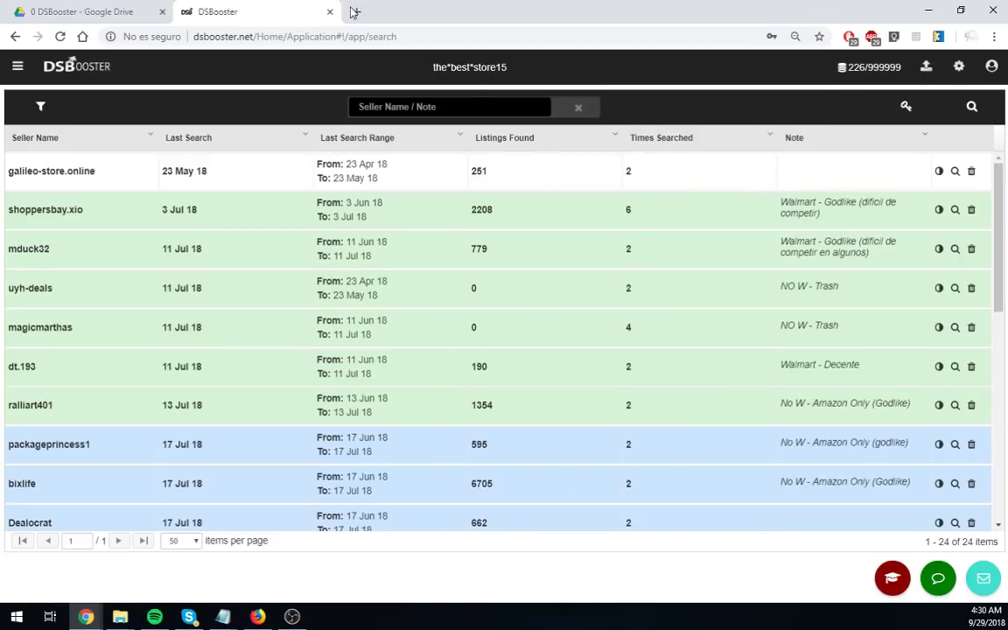
pyautogui.scroll(-6, 450, 281)
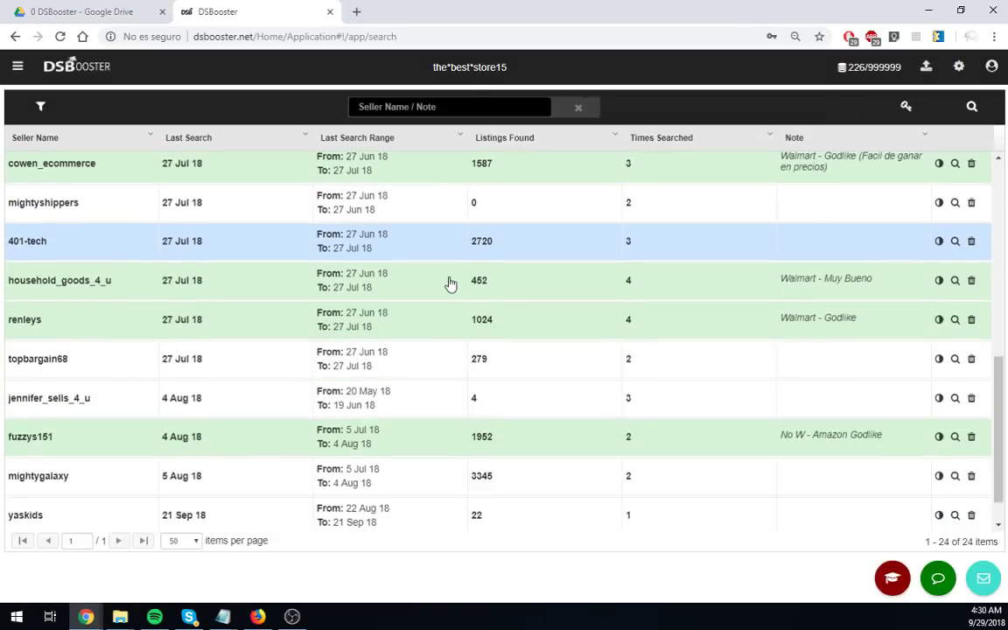
pyautogui.scroll(6, 449, 284)
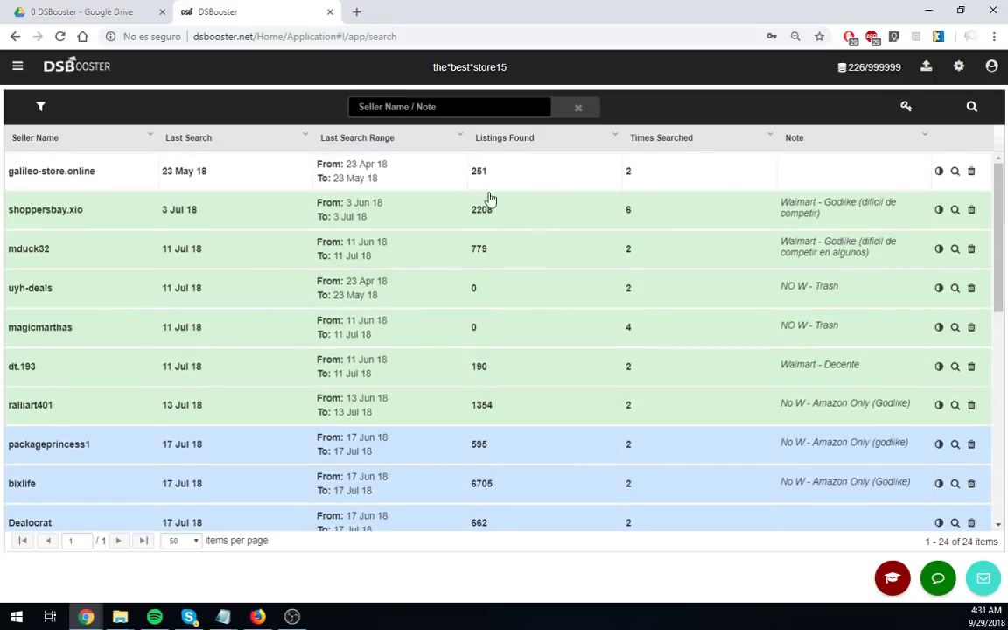
# Open ebay.com in a new browser tab and search for "ozark tent".
pyautogui.click(358, 12)
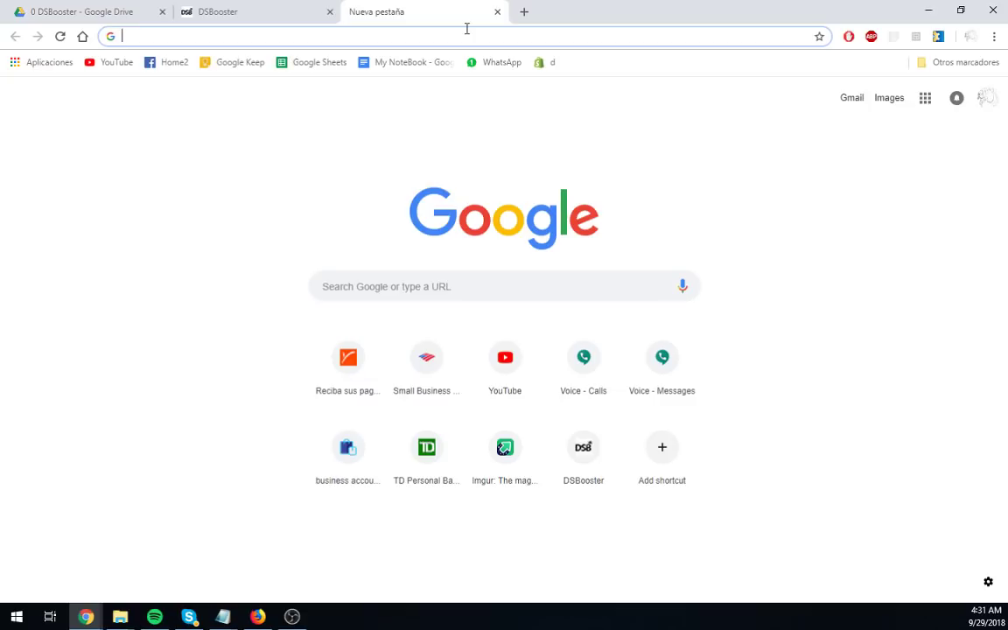
pyautogui.write('ebay.com')
pyautogui.press('Return')
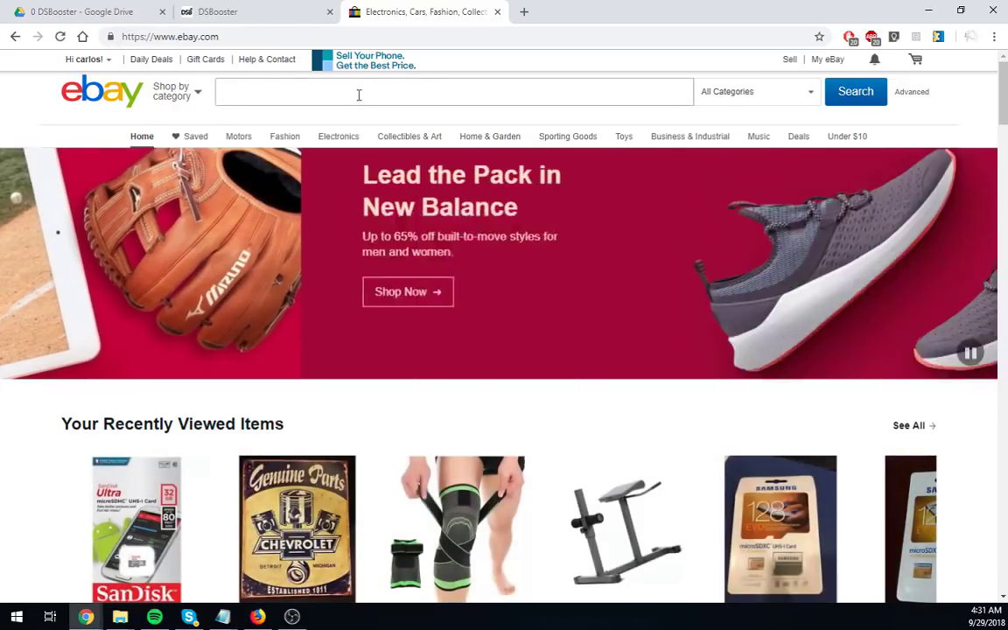
pyautogui.write('rk trail')
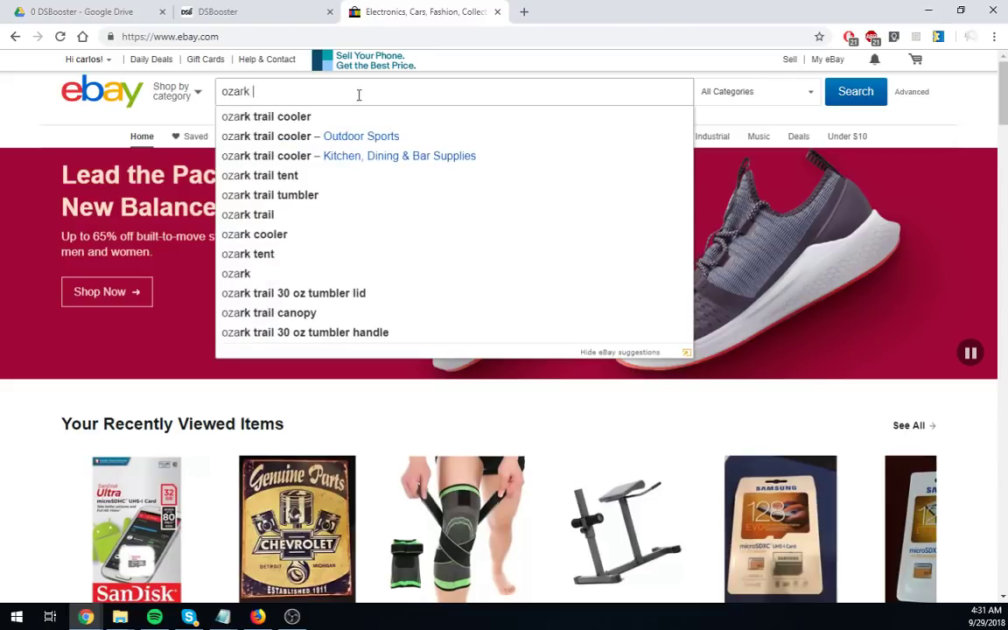
pyautogui.press('BackSpace')
pyautogui.press('BackSpace')
pyautogui.press('BackSpace')
pyautogui.press('BackSpace')
pyautogui.press('BackSpace')
pyautogui.press('BackSpace')
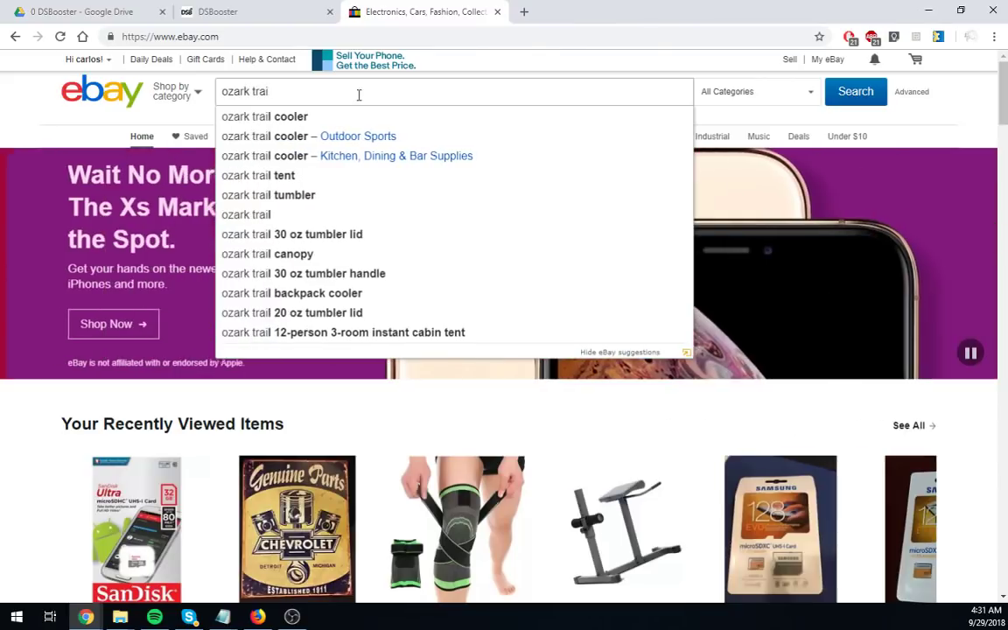
pyautogui.write('tent')
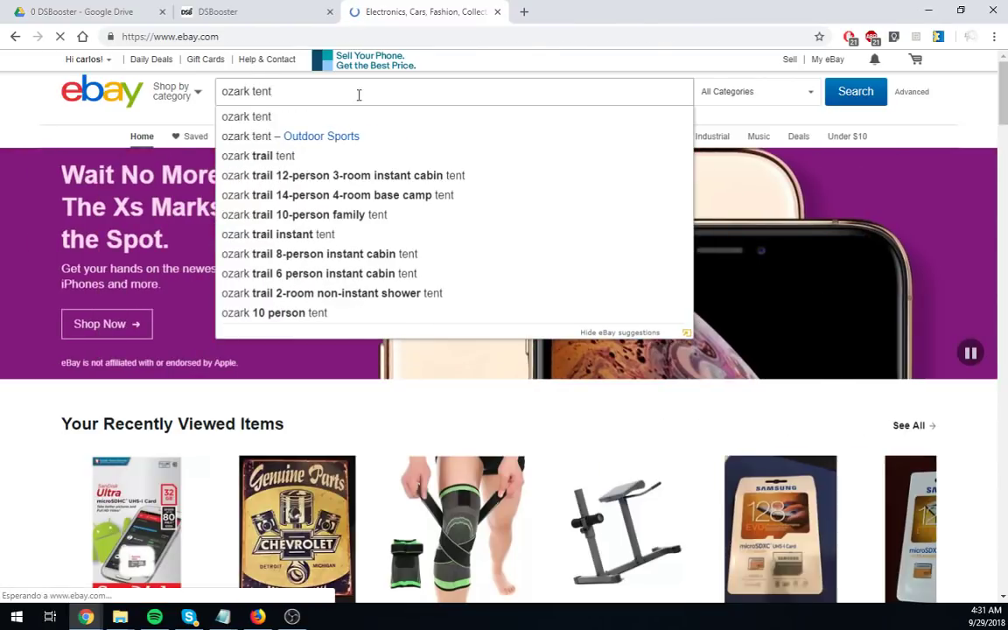
pyautogui.press('Return')
# Open the Ozark Trail 3 Room 10 Person tent and Ozark Trail 14' x 10' Family Cabin Tent listings in separate new tabs.
pyautogui.scroll(-2, 560, 259)
pyautogui.scroll(-4, 561, 259)
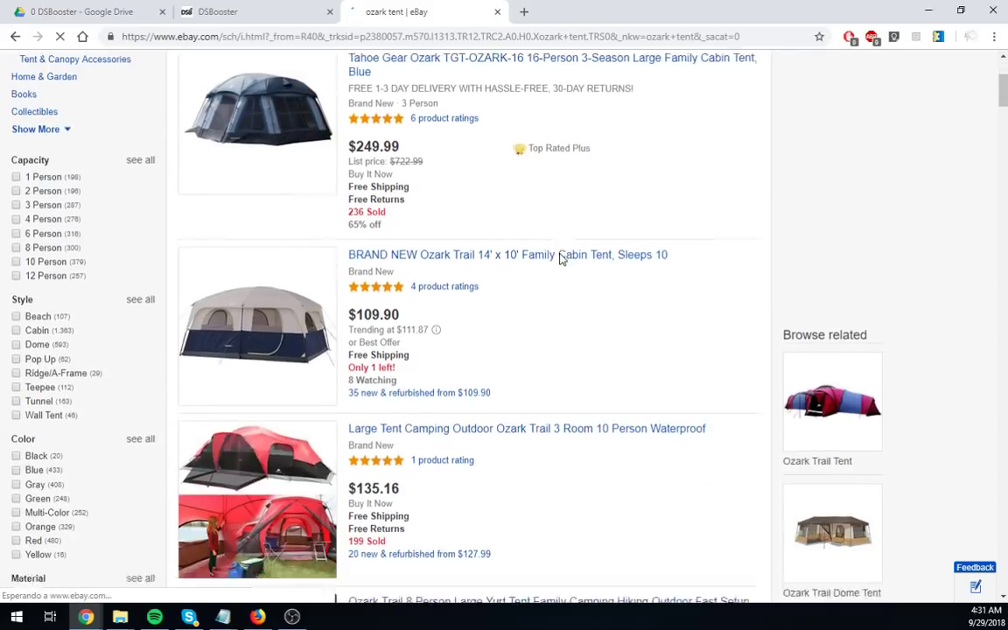
pyautogui.scroll(4, 562, 251)
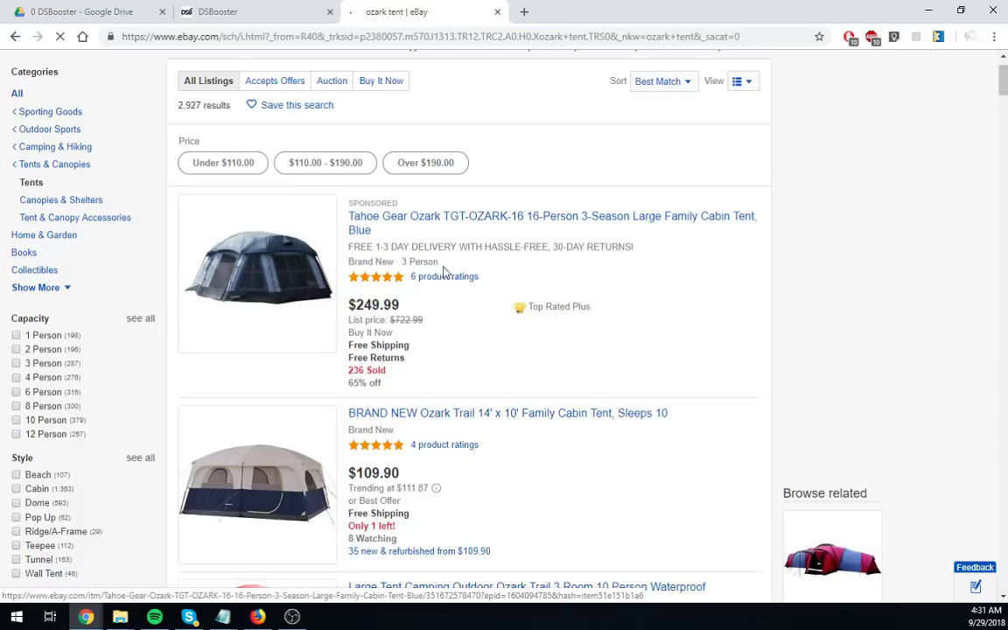
pyautogui.scroll(-5, 441, 271)
pyautogui.scroll(2, 439, 272)
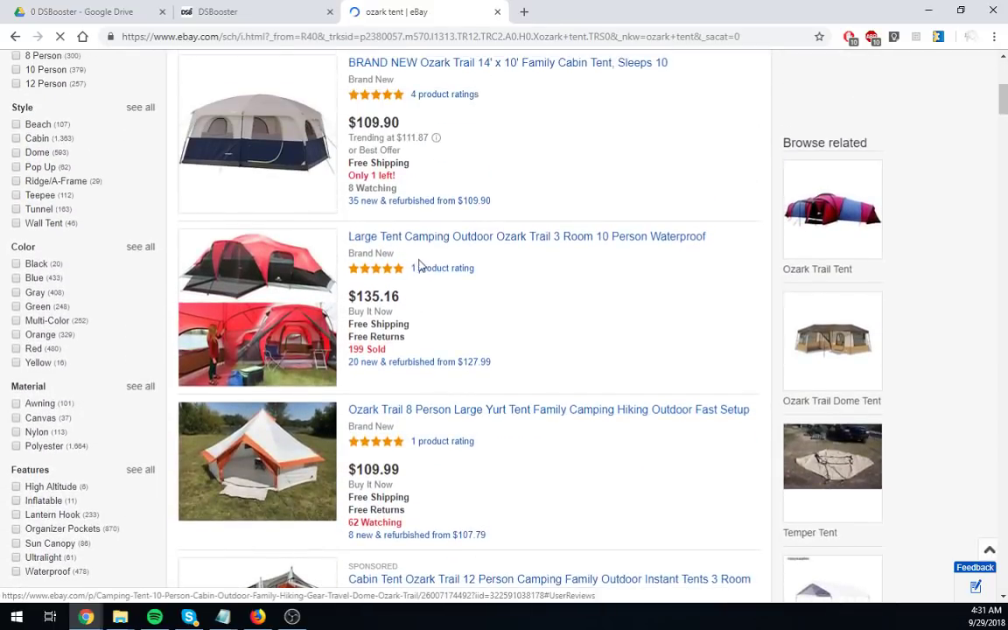
pyautogui.middleClick(423, 238)
pyautogui.scroll(3, 427, 253)
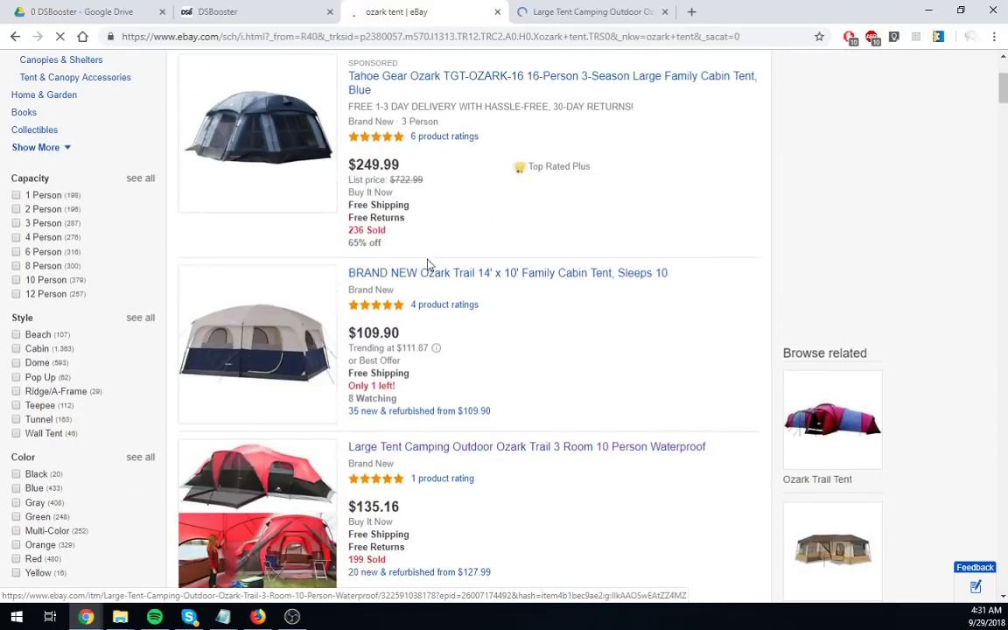
pyautogui.middleClick(420, 273)
pyautogui.scroll(2, 420, 273)
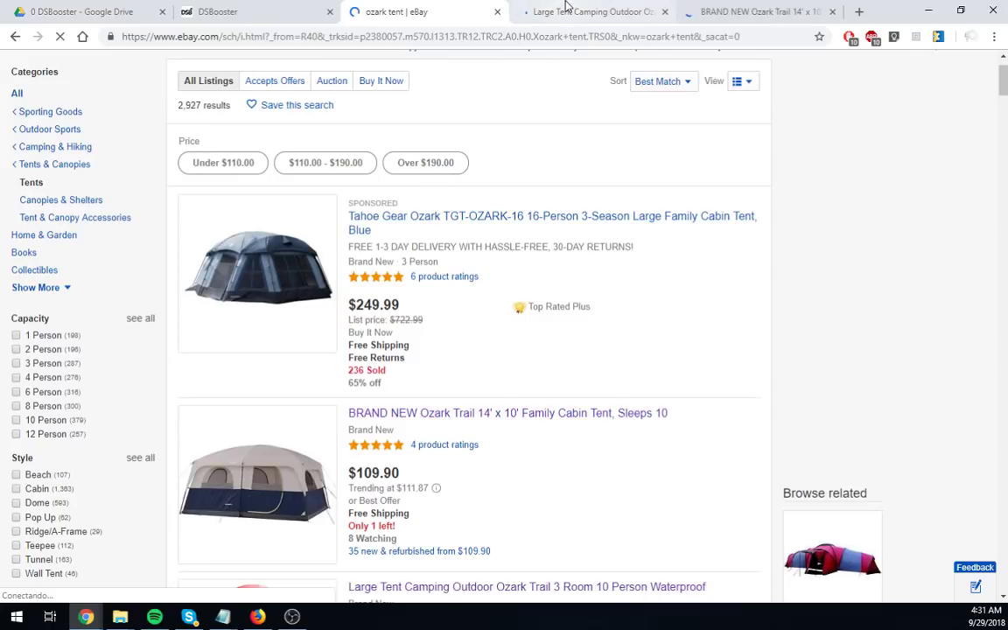
# Examine the listing page of the Ozark Trail 14' x 10' Family Cabin Tent, including its seller and sales details.
pyautogui.click(707, 7)
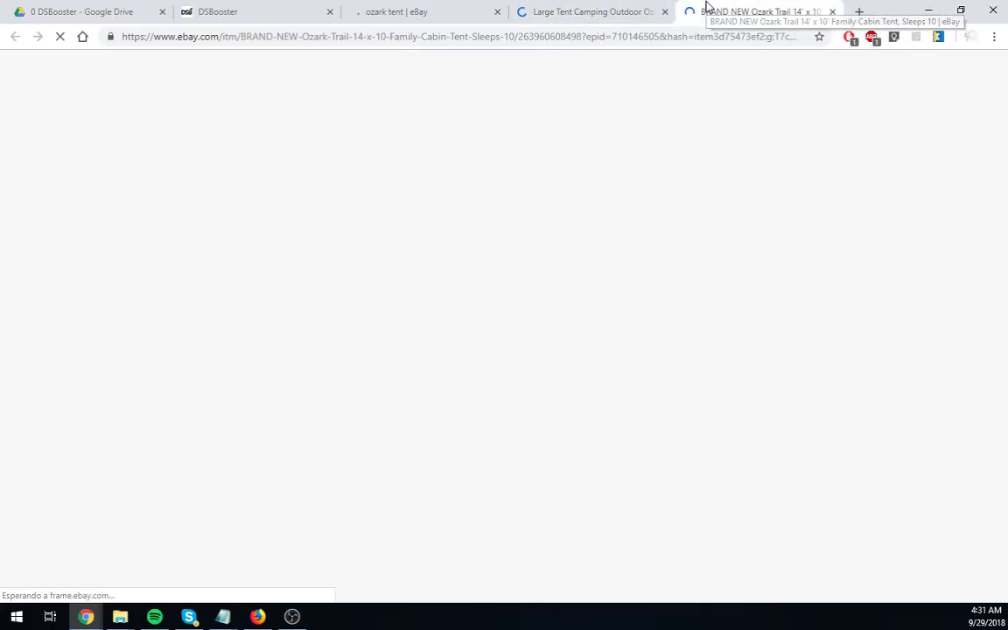
pyautogui.scroll(-3, 514, 253)
pyautogui.scroll(-15, 528, 273)
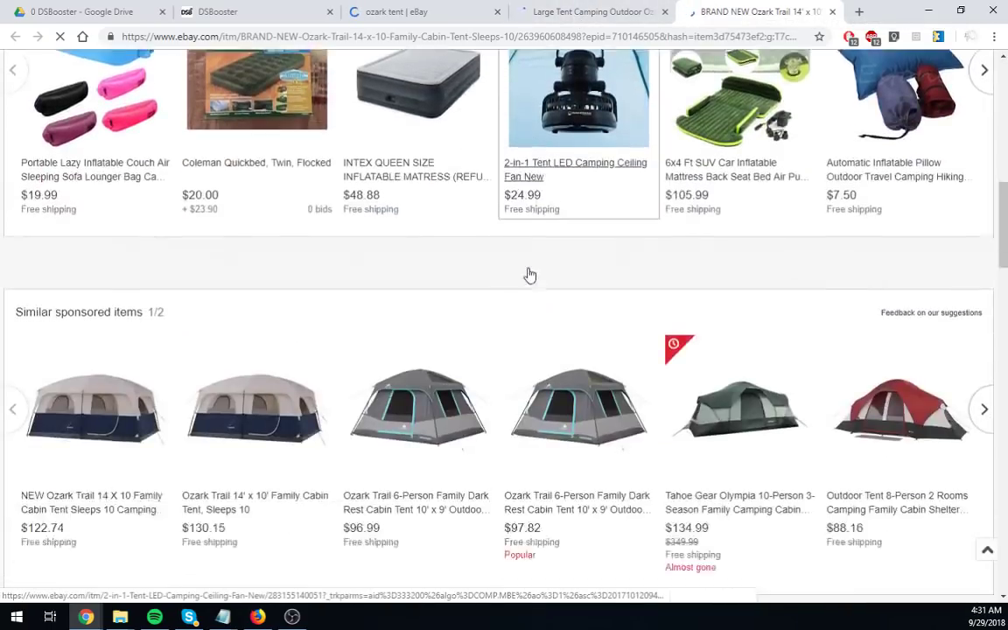
pyautogui.scroll(15, 534, 278)
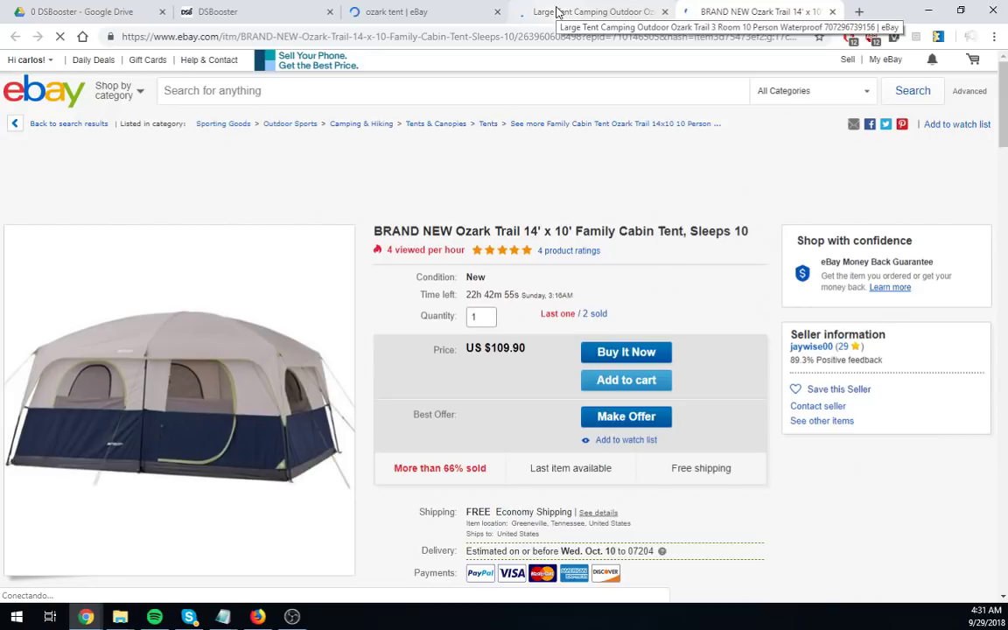
# Examine the Ozark Trail 3 Room 10 Person tent listing, including its title, price, seller, sales and shipping details.
pyautogui.click(556, 11)
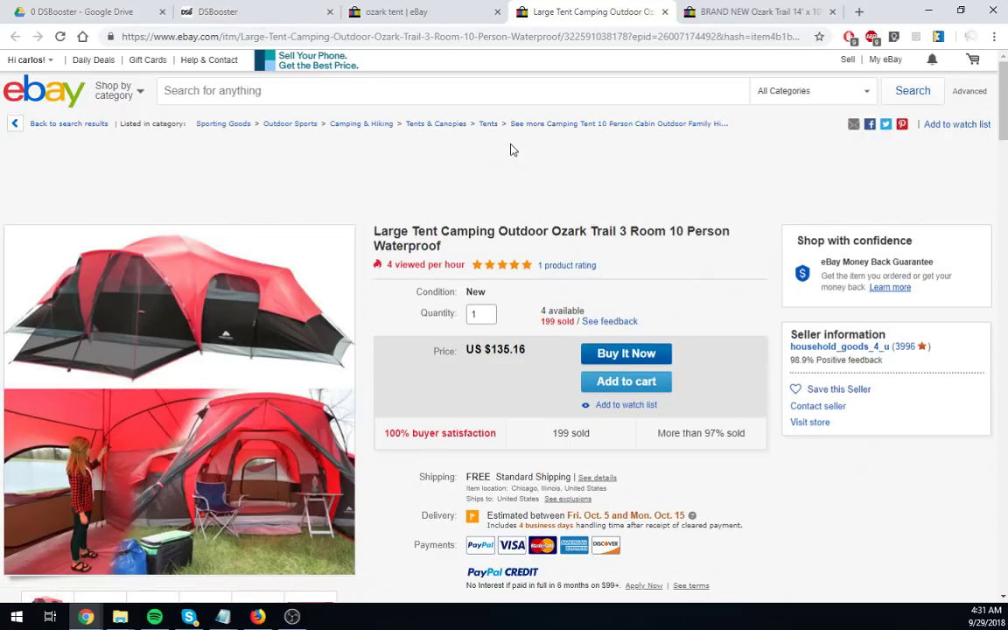
pyautogui.scroll(-3, 514, 145)
pyautogui.scroll(2, 514, 174)
pyautogui.scroll(-3, 656, 245)
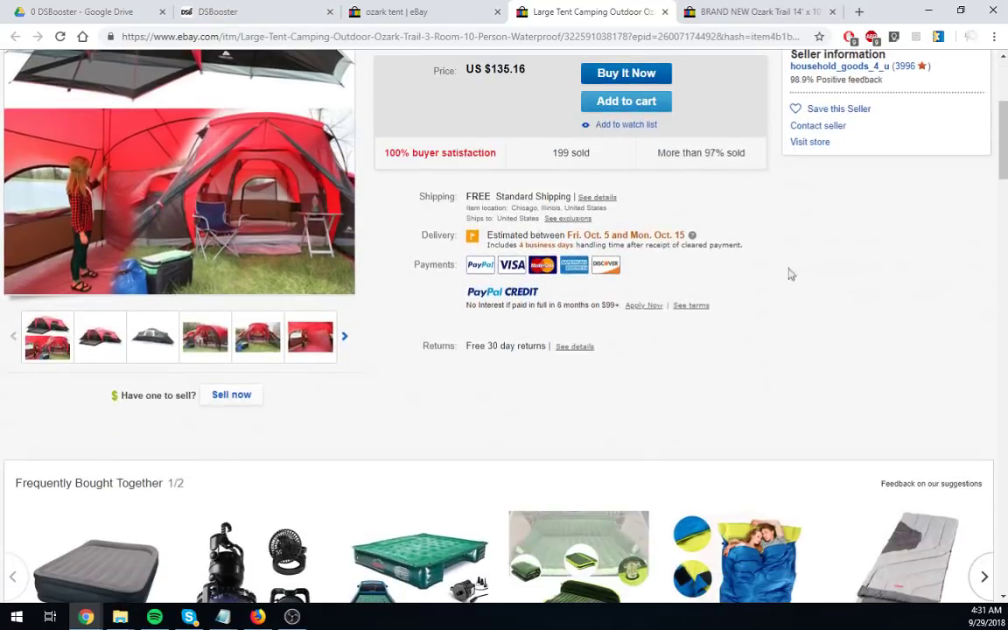
pyautogui.scroll(3, 479, 232)
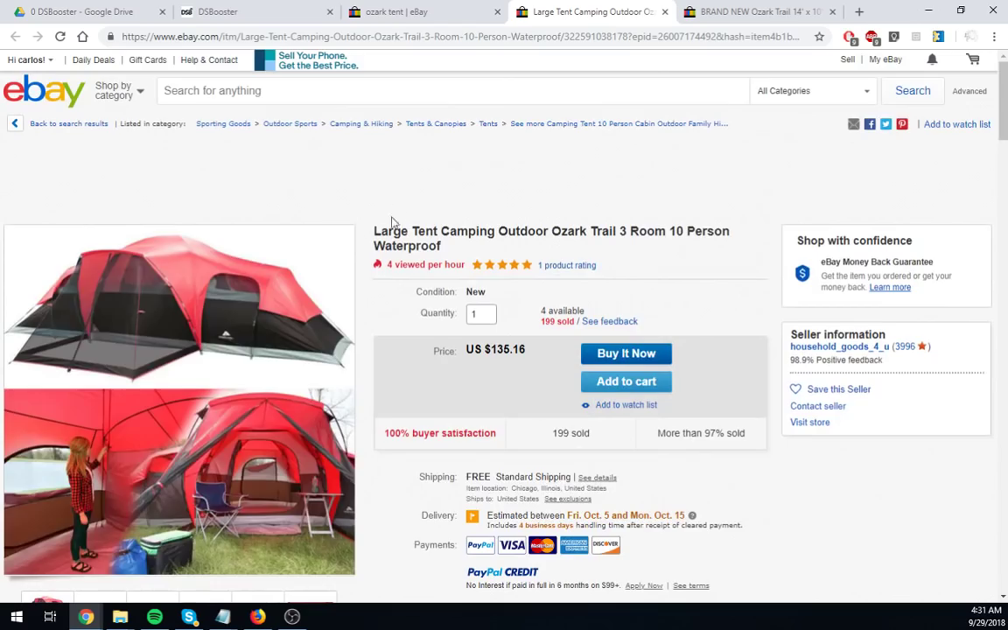
pyautogui.scroll(-6, 485, 280)
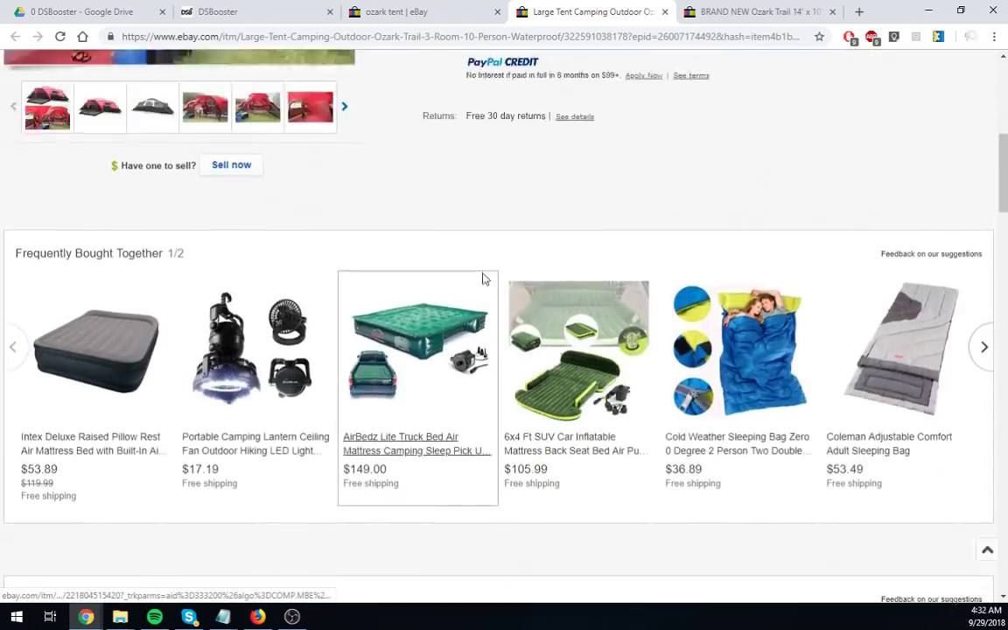
pyautogui.scroll(3, 193, 229)
pyautogui.scroll(3, 193, 230)
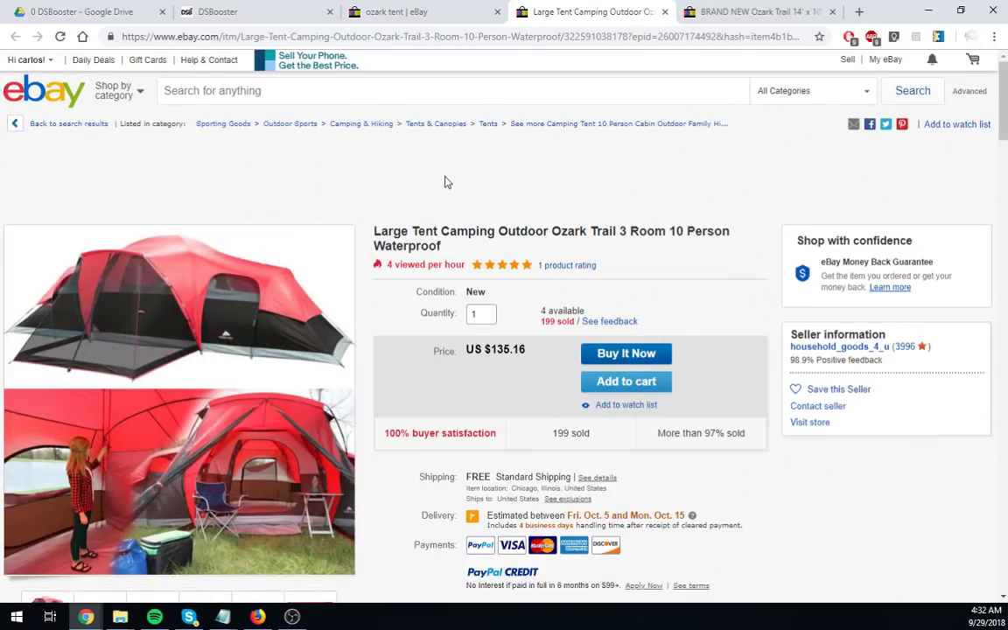
pyautogui.scroll(-1, 479, 158)
pyautogui.tripleClick(476, 158)
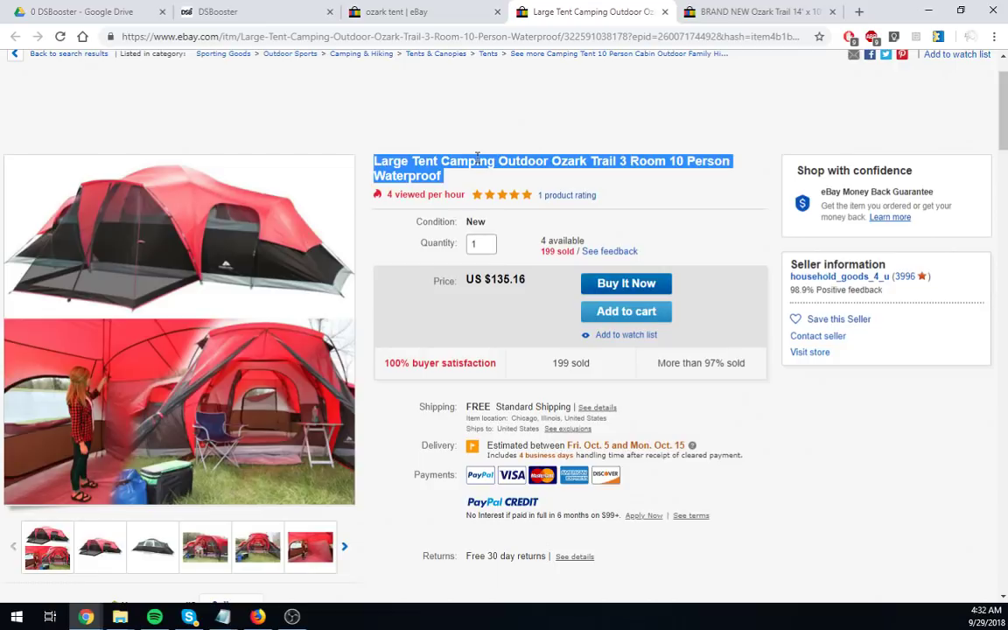
# Search Google for the 10-person tent's item description and features text, and open the Walmart Ozark Trail 10-Person Family Camping Tent result in a new tab.
pyautogui.scroll(-15, 449, 129)
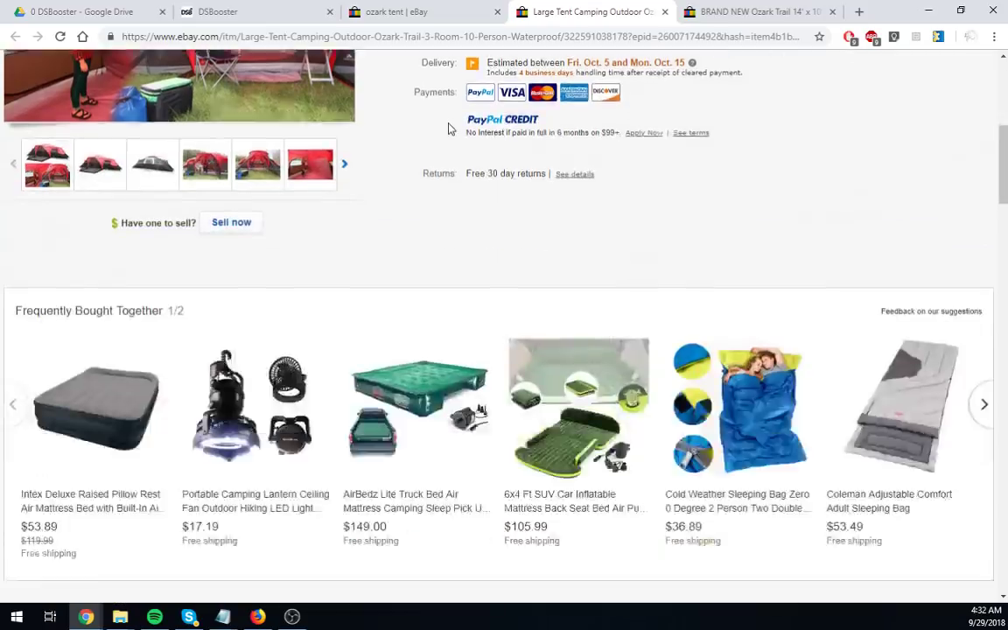
pyautogui.scroll(-8, 406, 267)
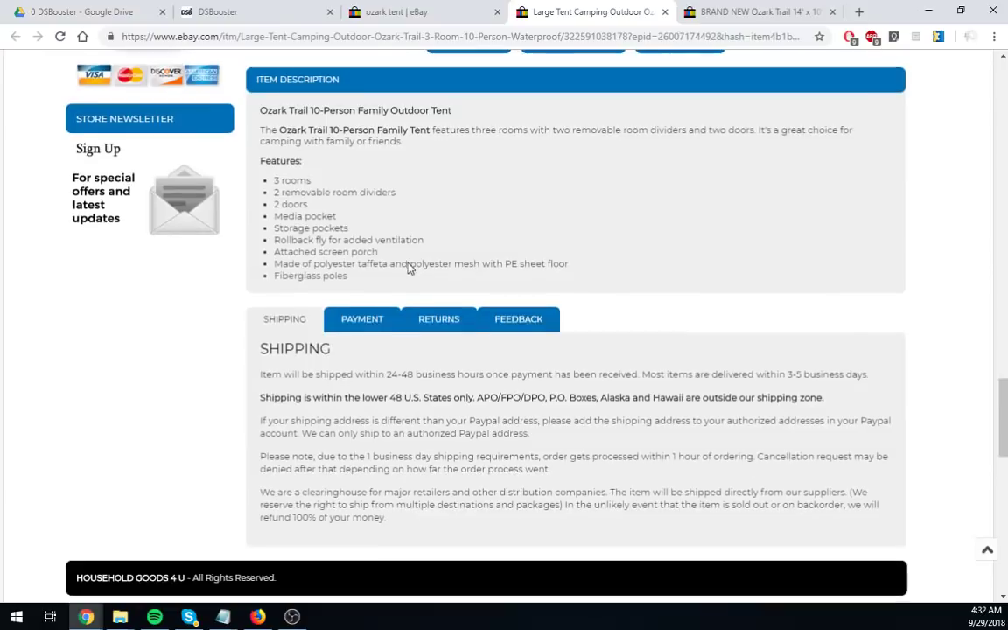
pyautogui.scroll(2, 262, 250)
pyautogui.moveTo(260, 270); pyautogui.dragTo(375, 430)
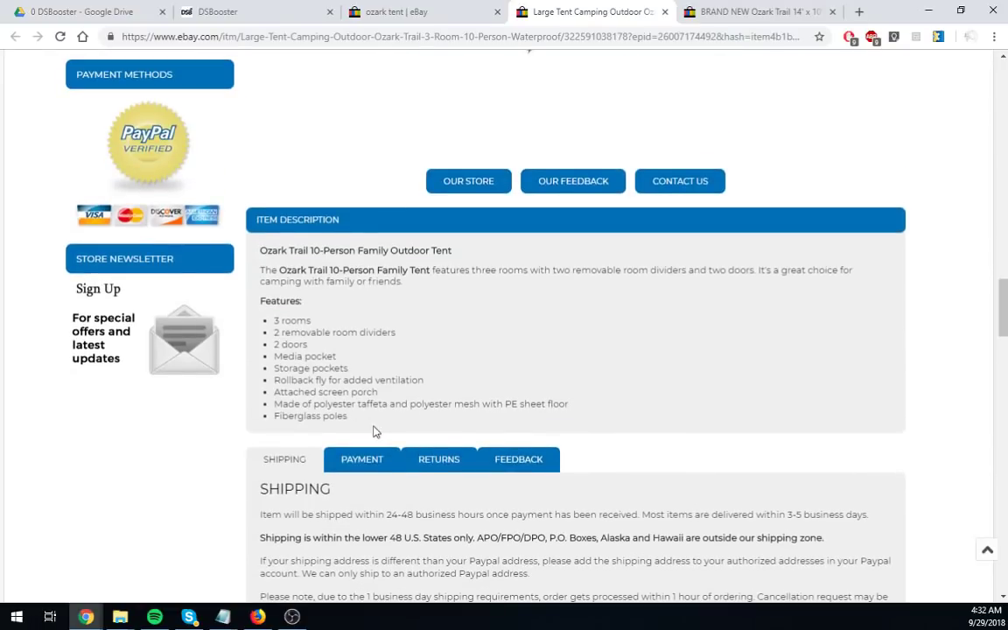
pyautogui.rightClick(300, 325)
pyautogui.click(324, 351)
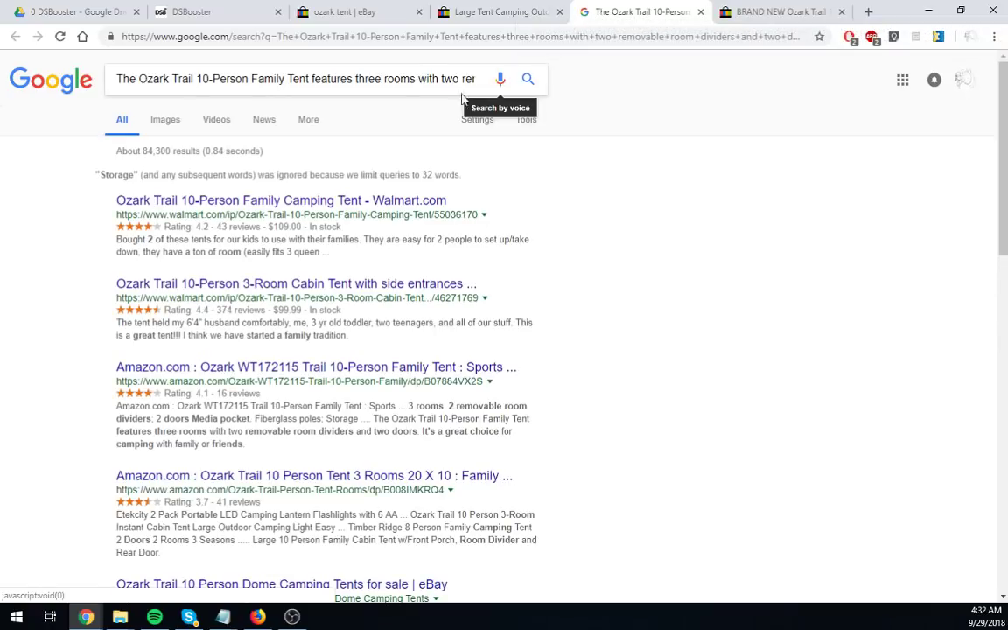
pyautogui.middleClick(285, 203)
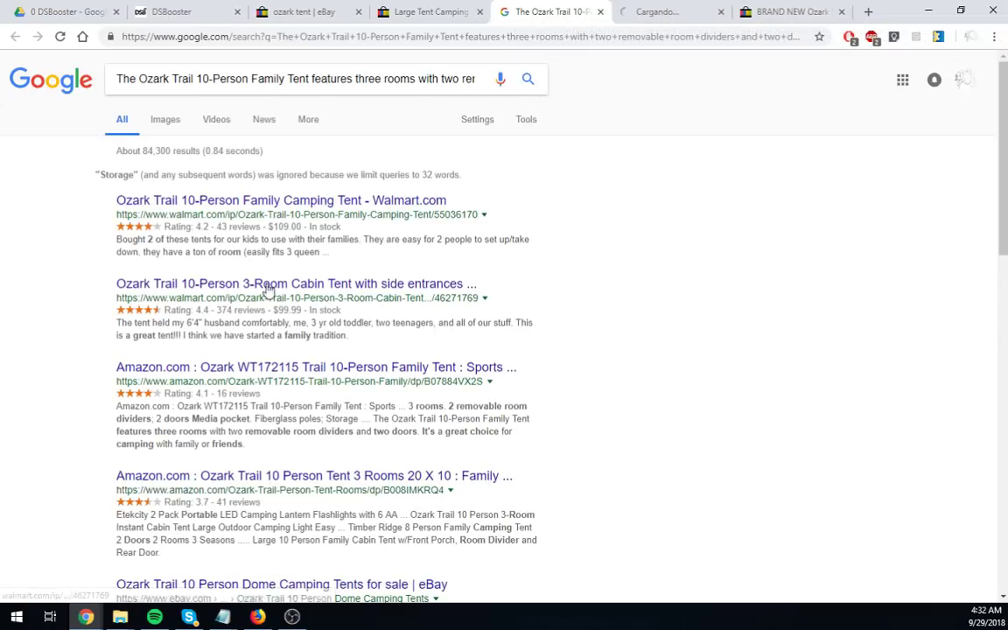